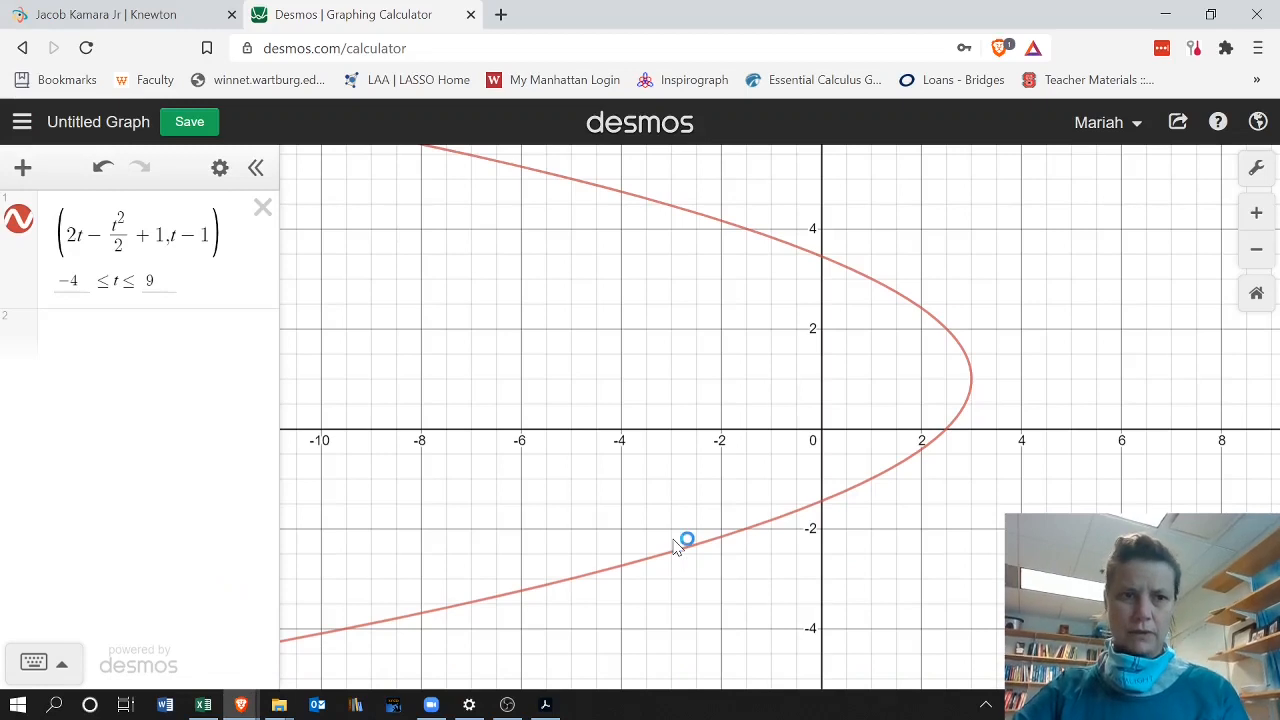
Enter the parametric expression (2 − t, 1) as the second expression
left_click(85, 345)
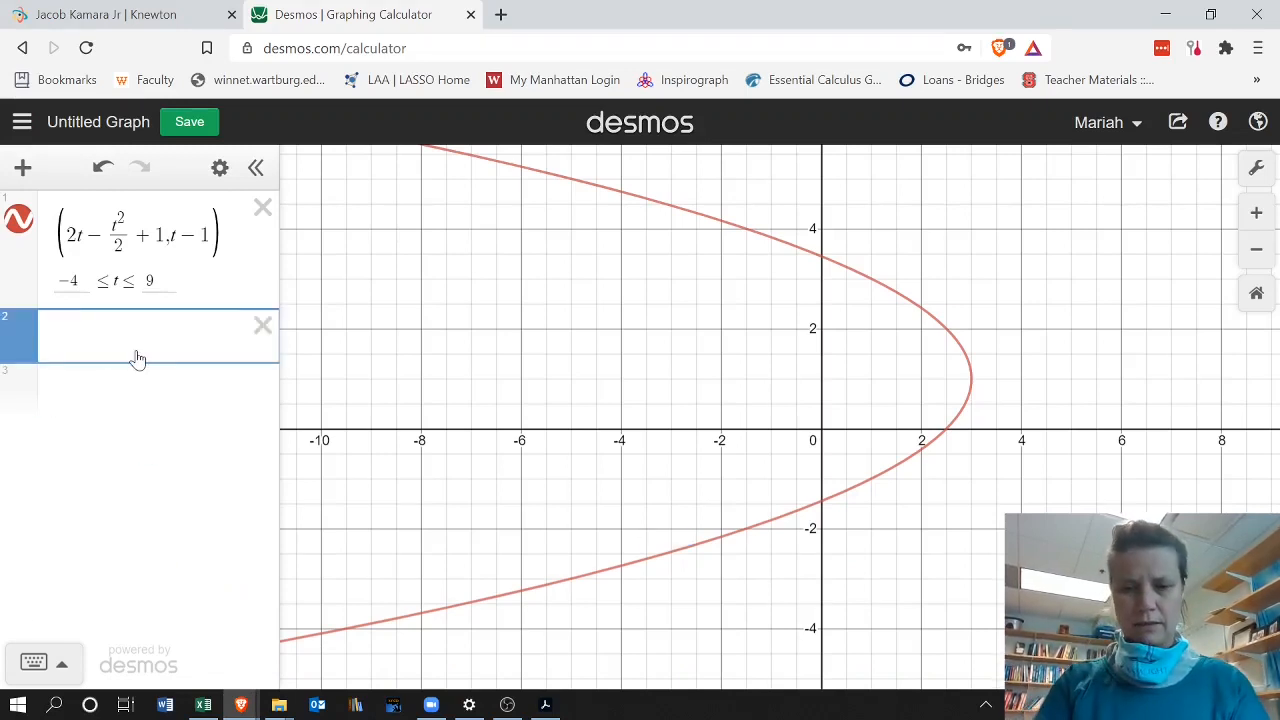
type("(")
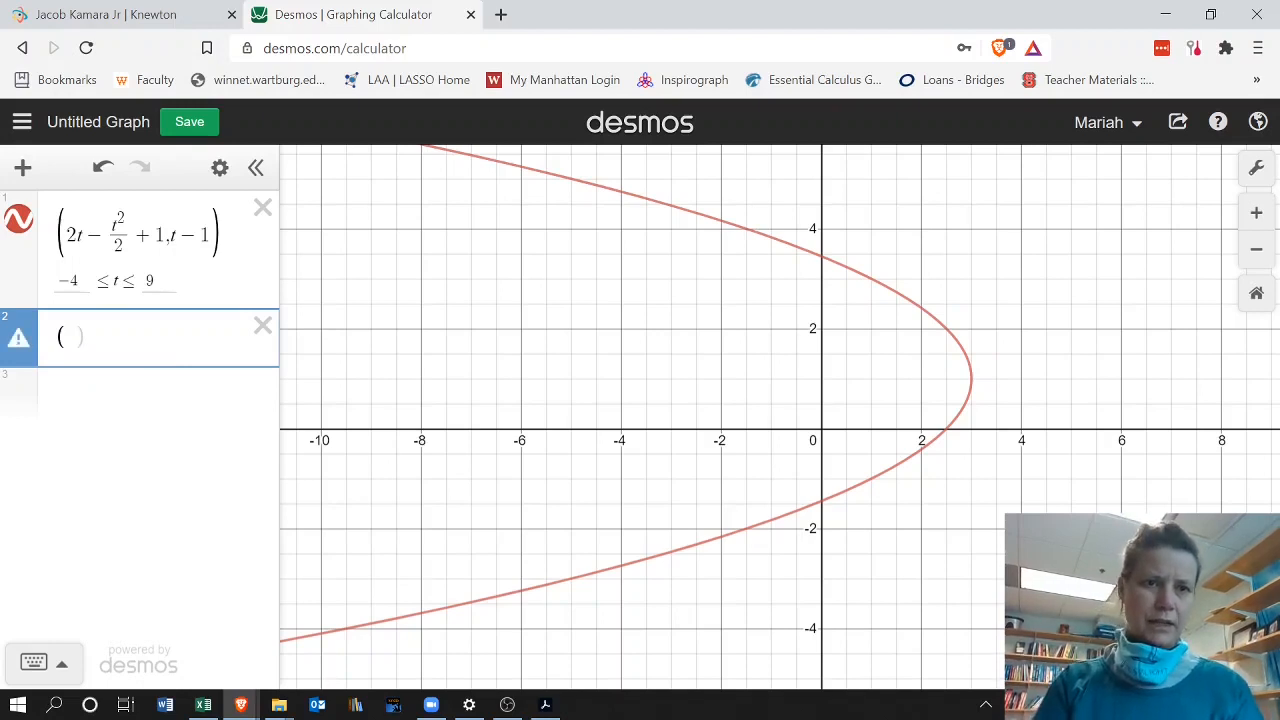
type("2")
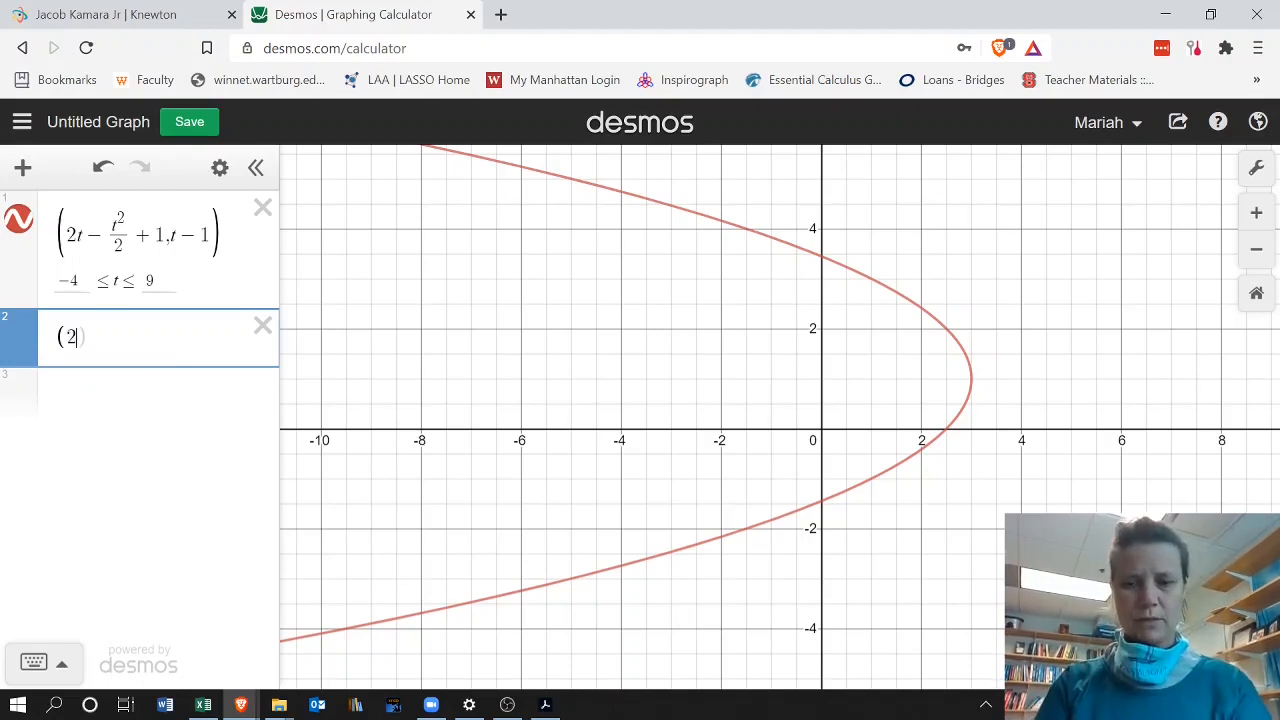
type("-")
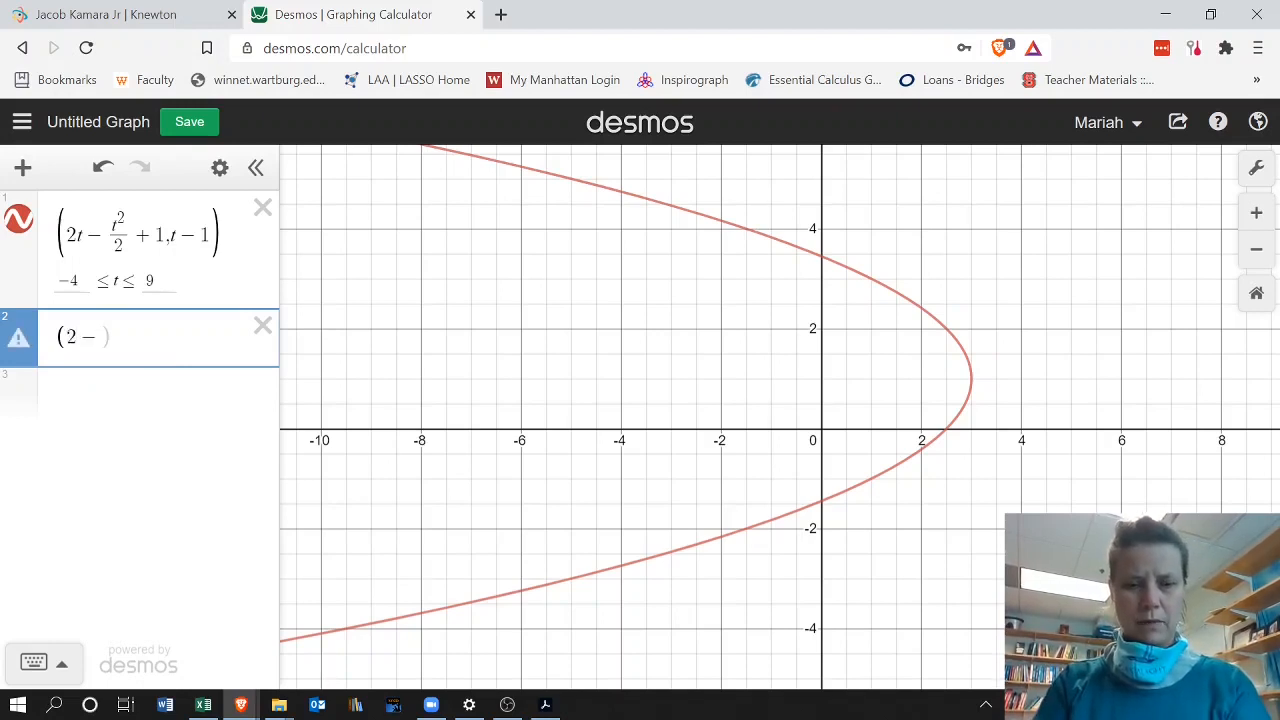
type("t")
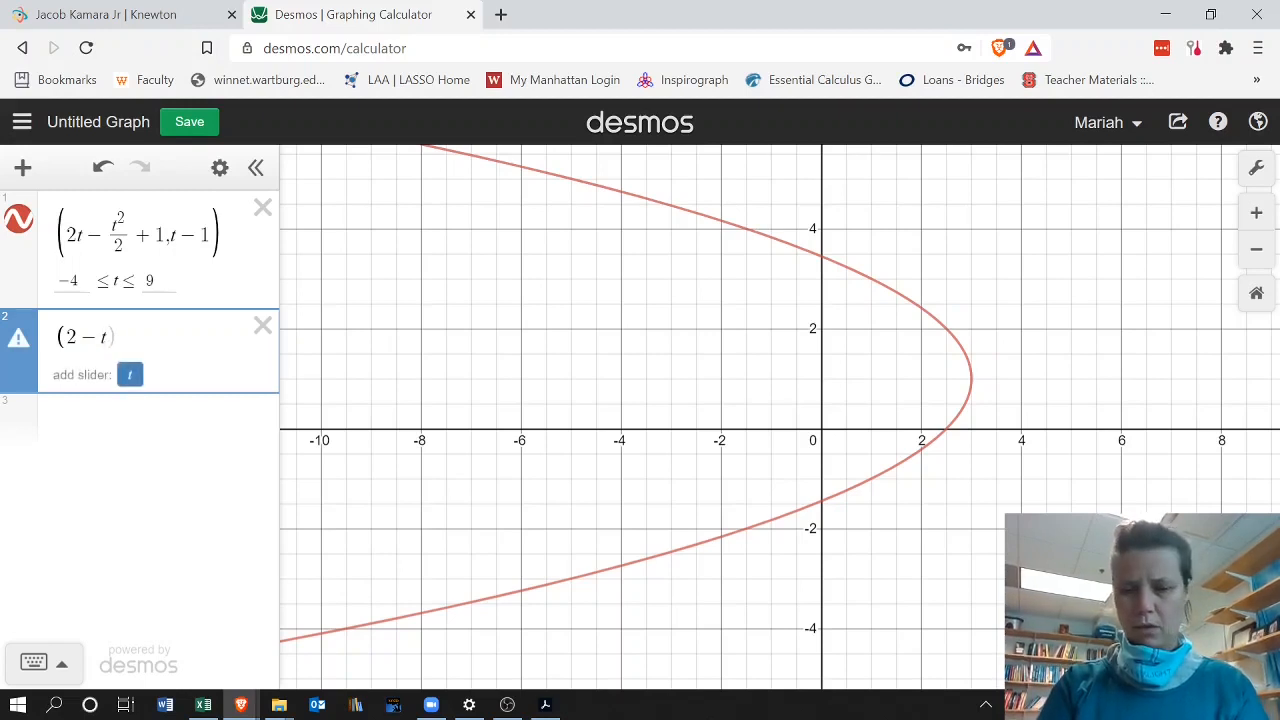
type(",")
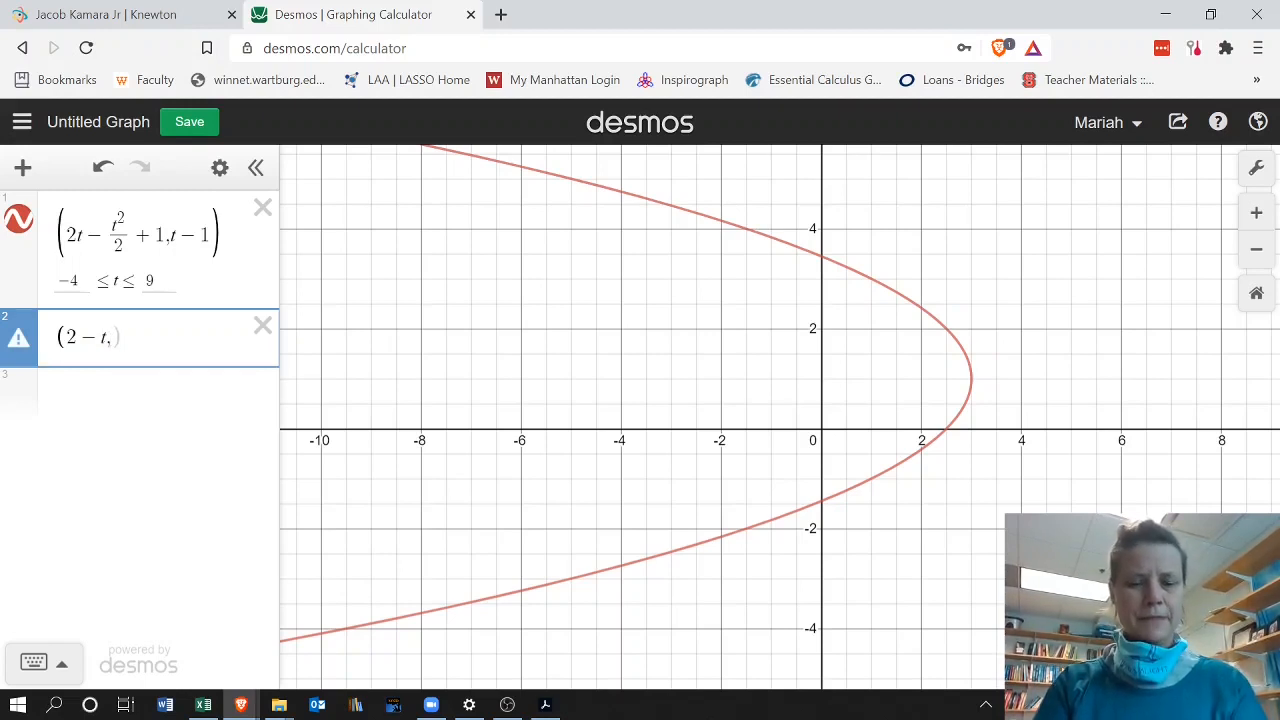
type("1")
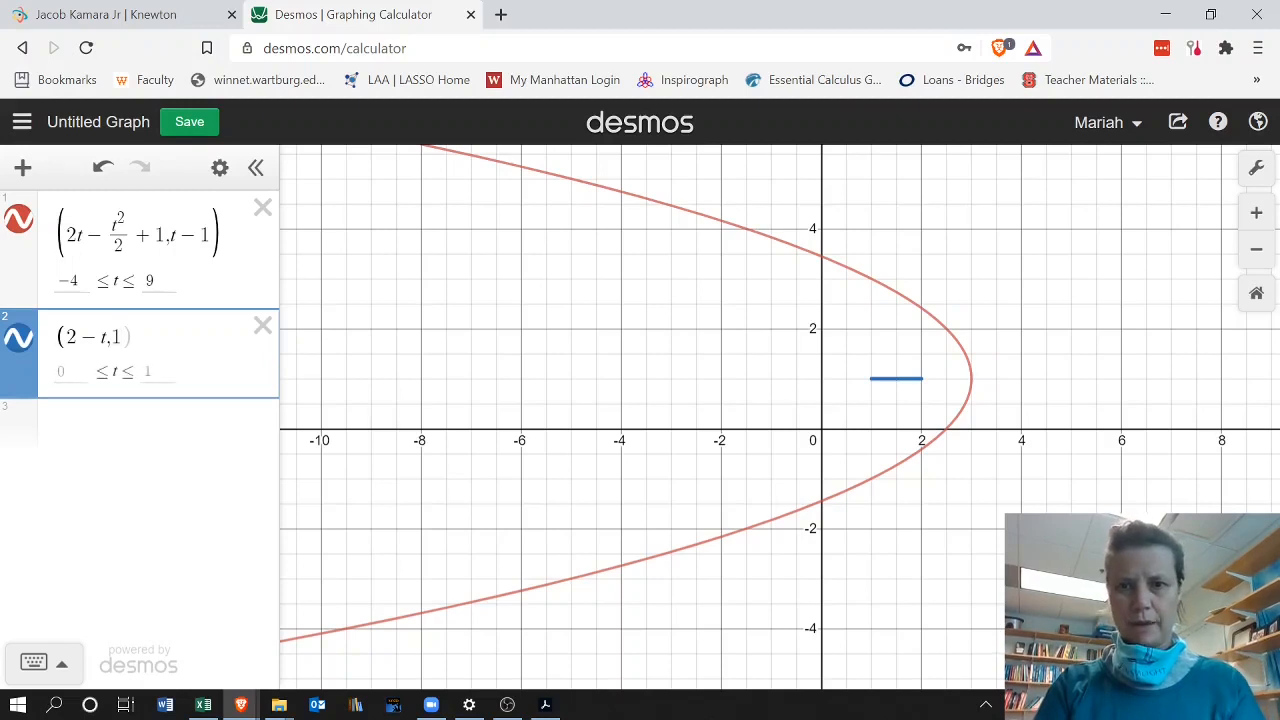
Set the parameter range of (2 − t, 1) to −4 ≤ t ≤ 9
left_click(60, 371)
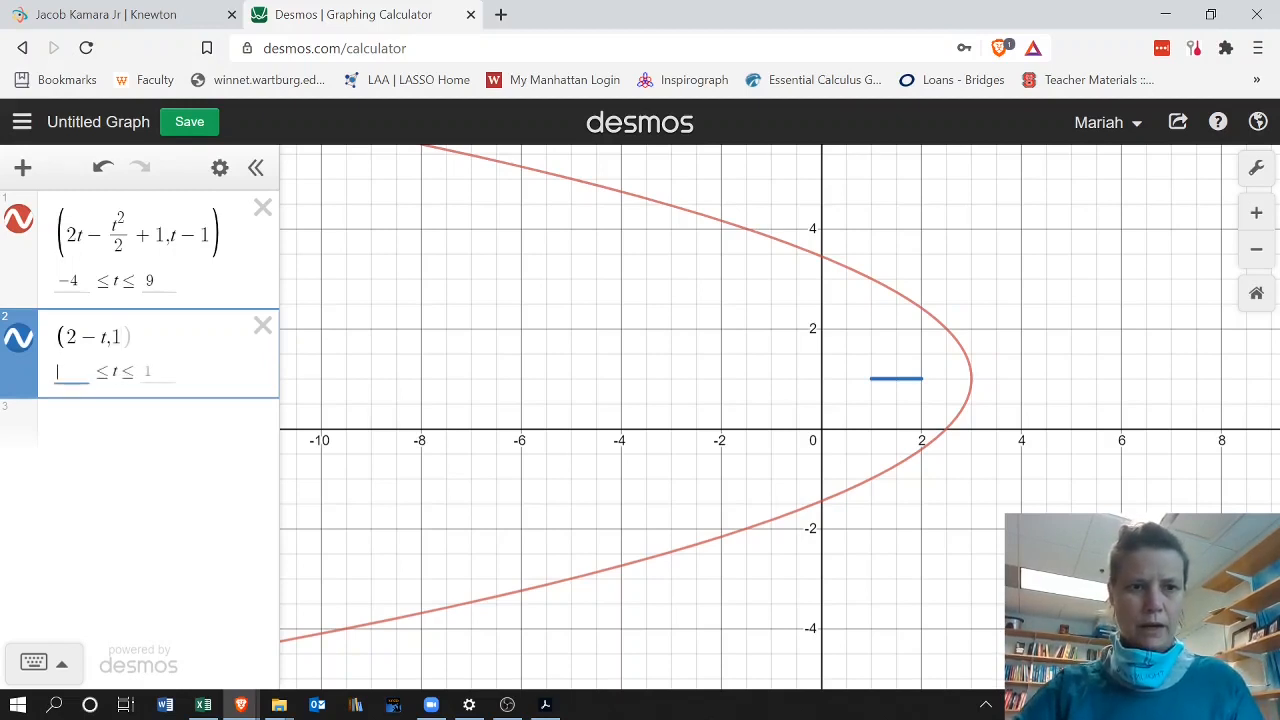
type("-4")
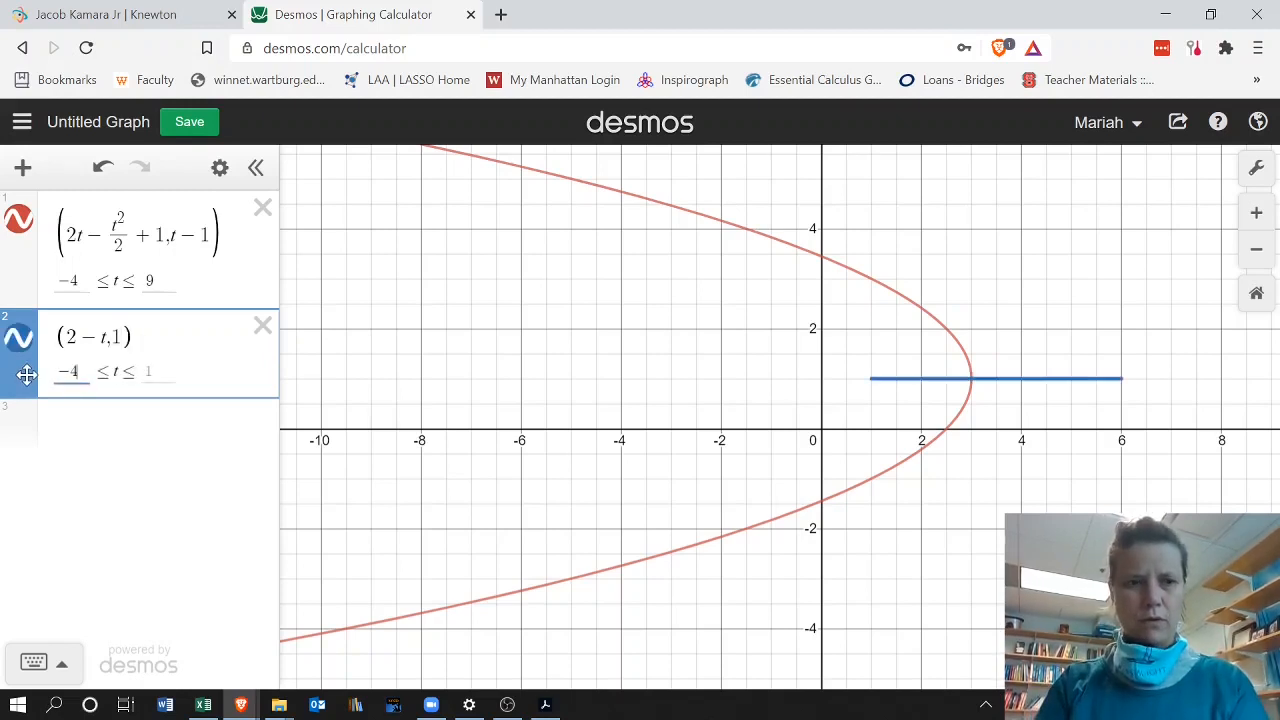
key("Tab")
type("9")
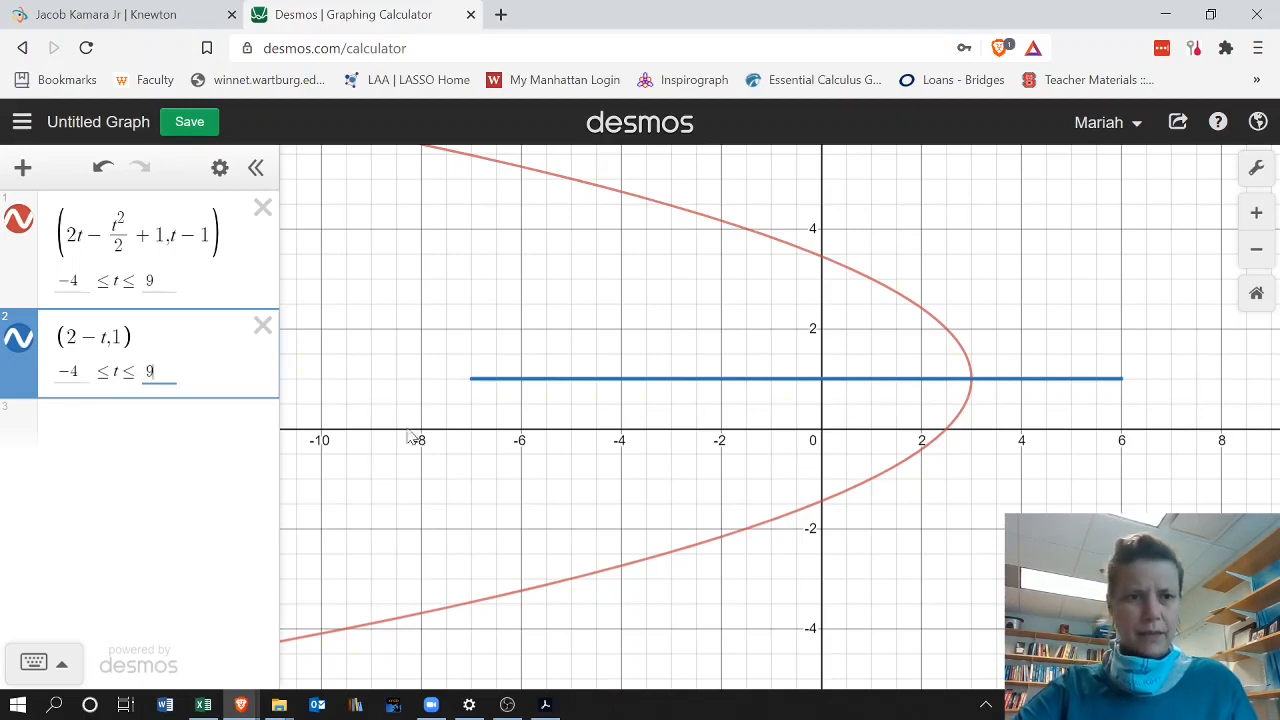
Plot the point (2 − a, 1) as the third expression and add a slider for a
left_click(118, 450)
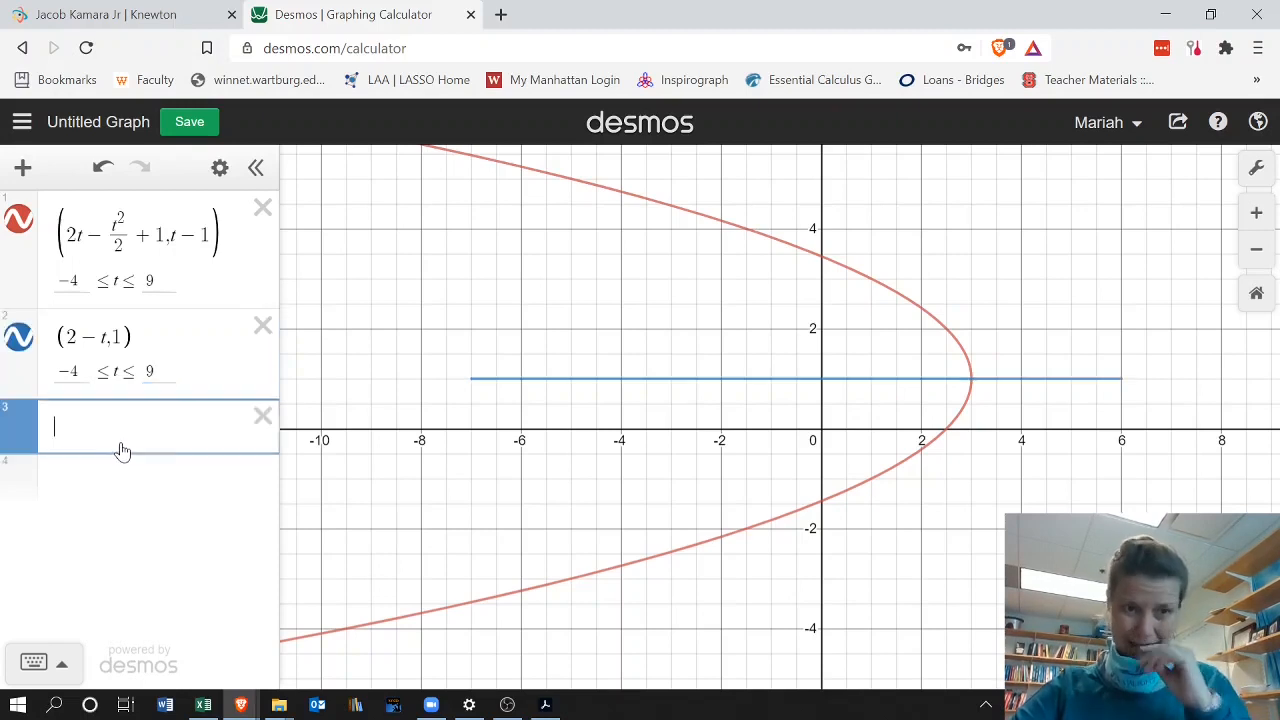
type("a")
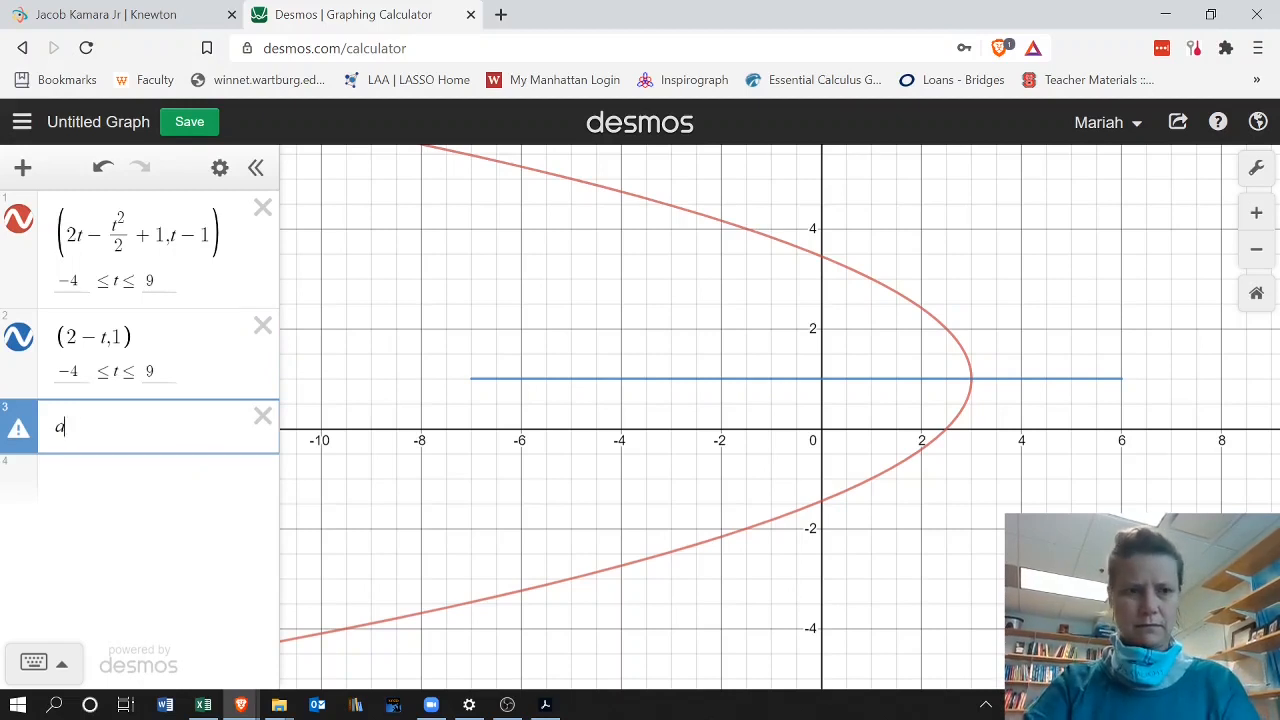
key("BackSpace")
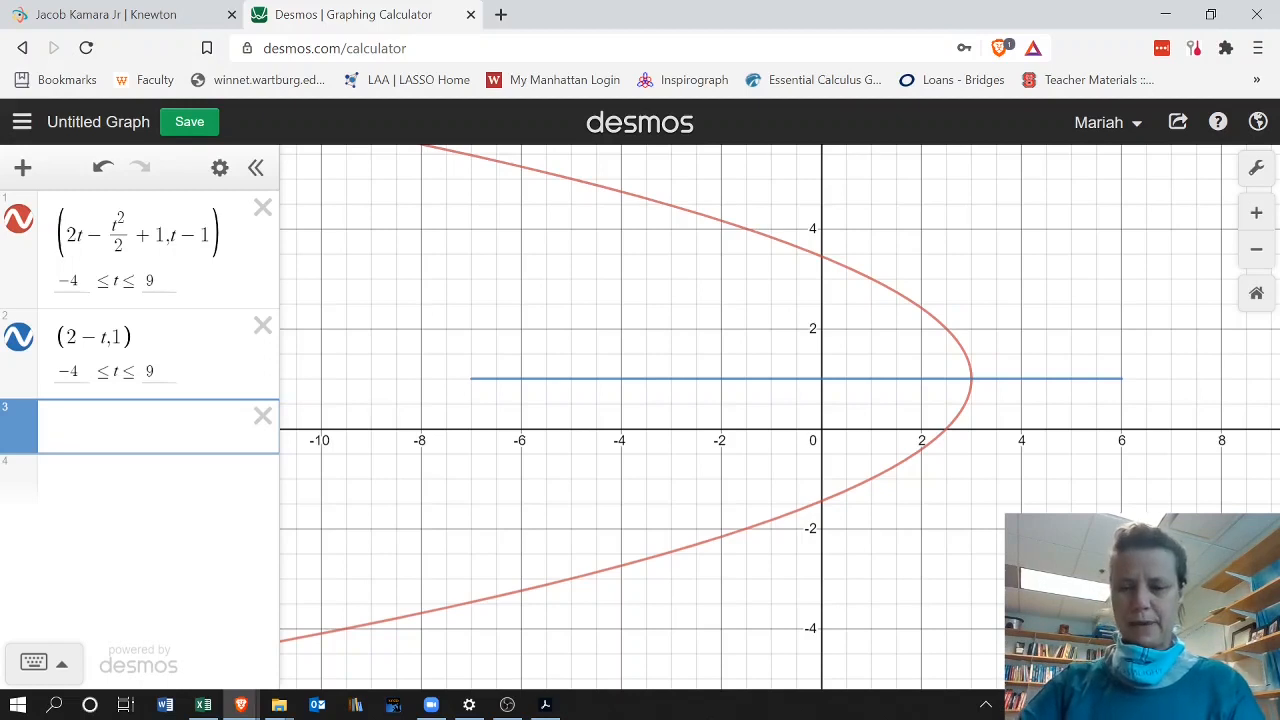
type("(2-")
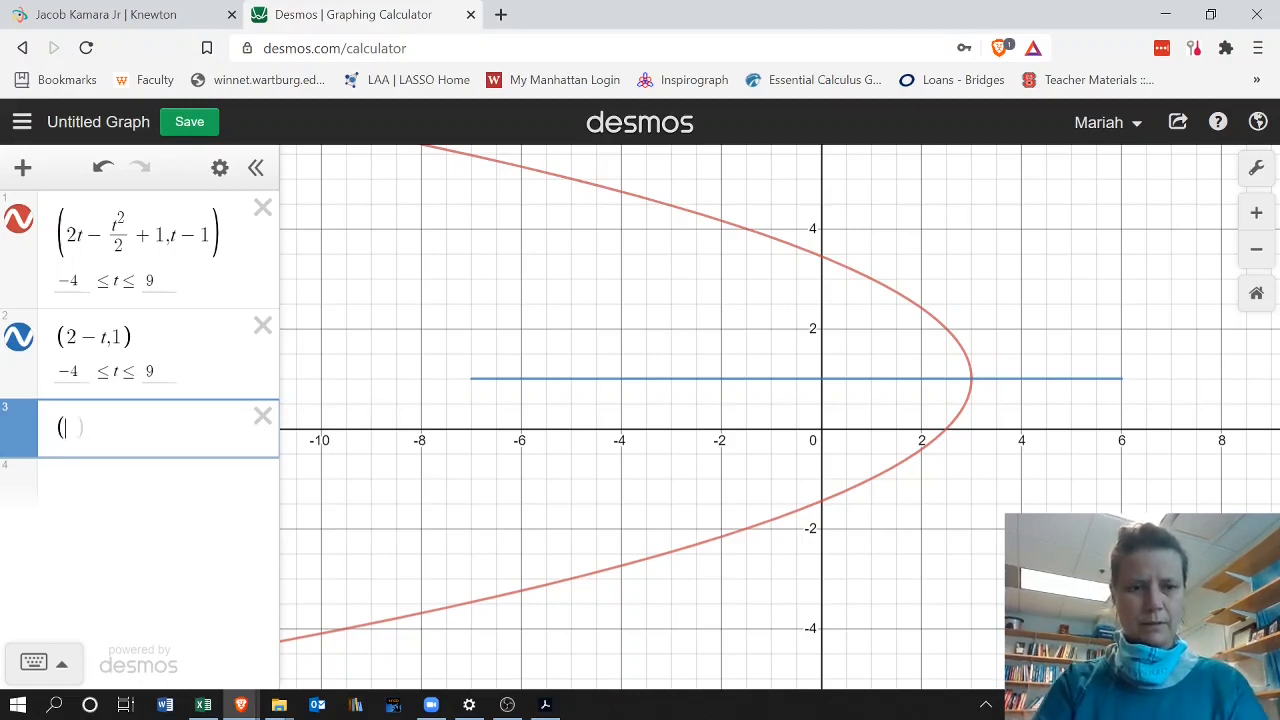
type("a")
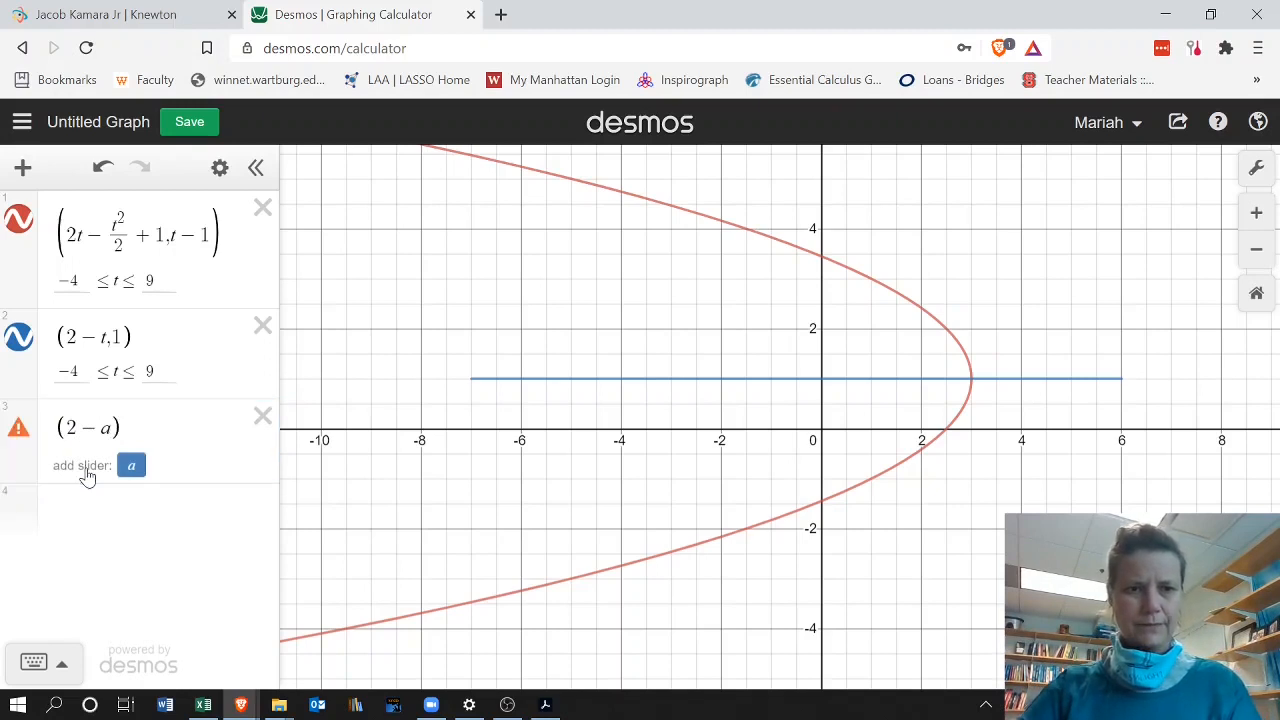
left_click(130, 467)
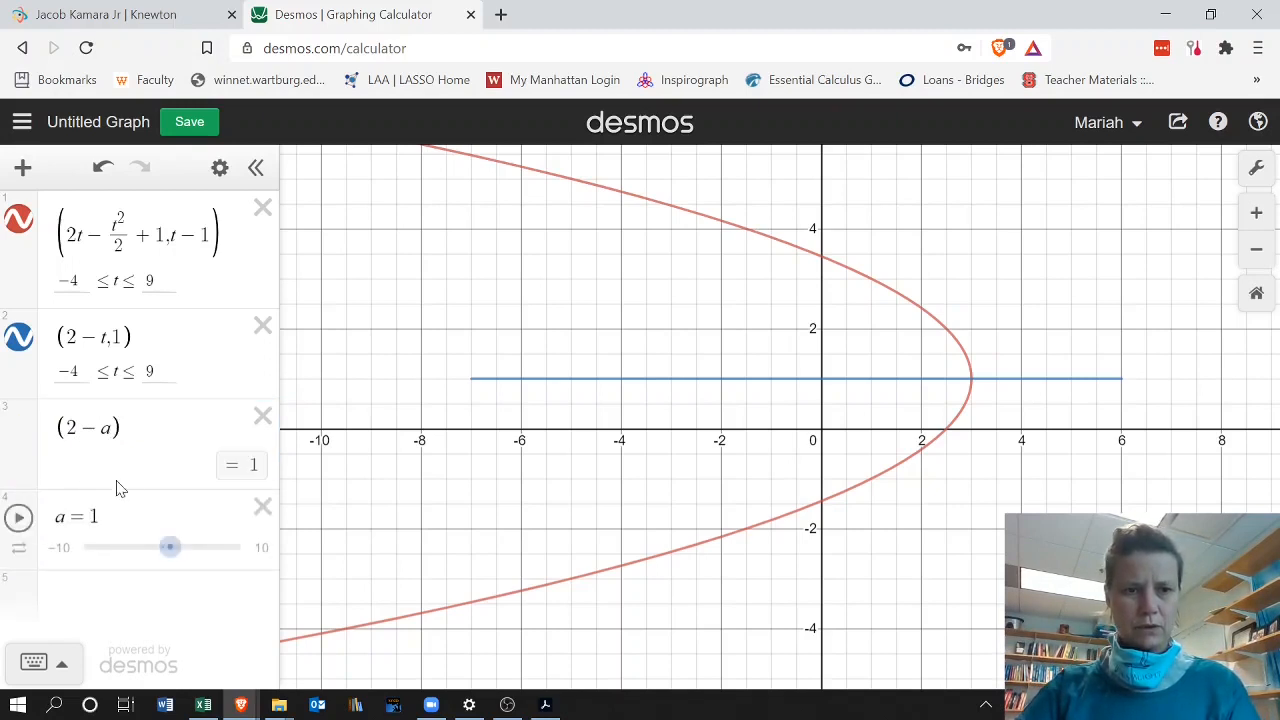
left_click(111, 428)
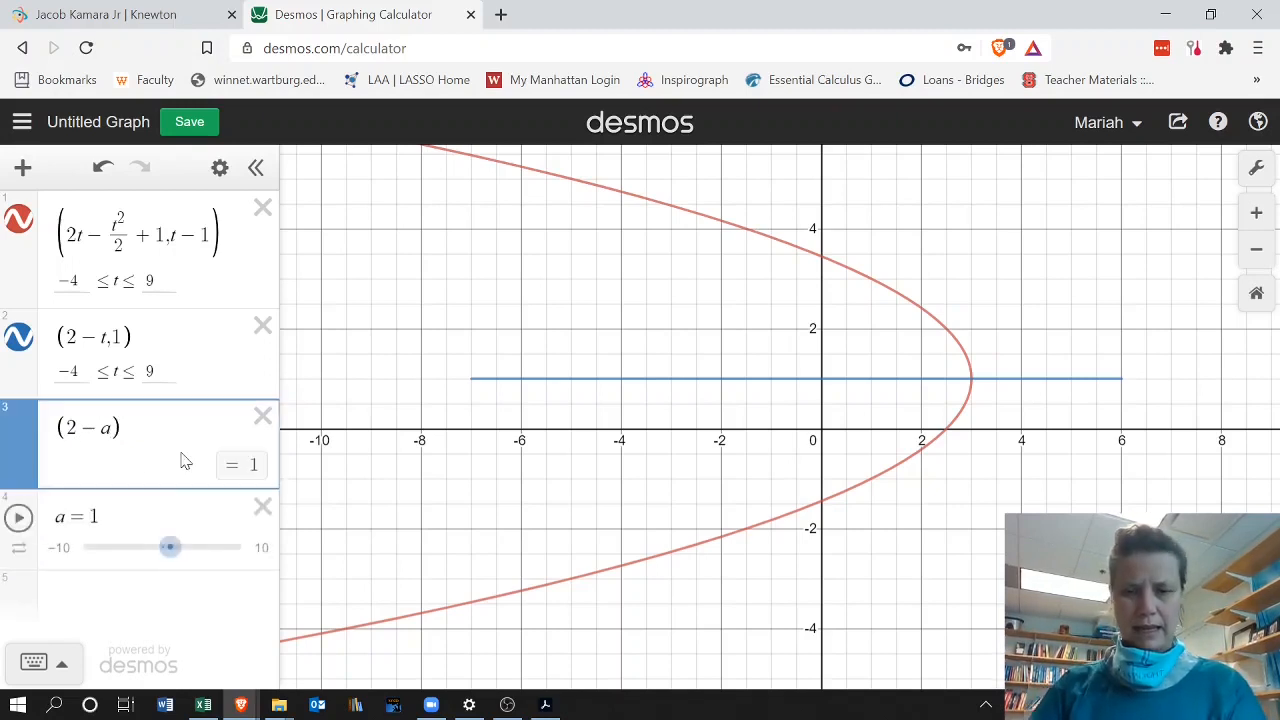
type(",1")
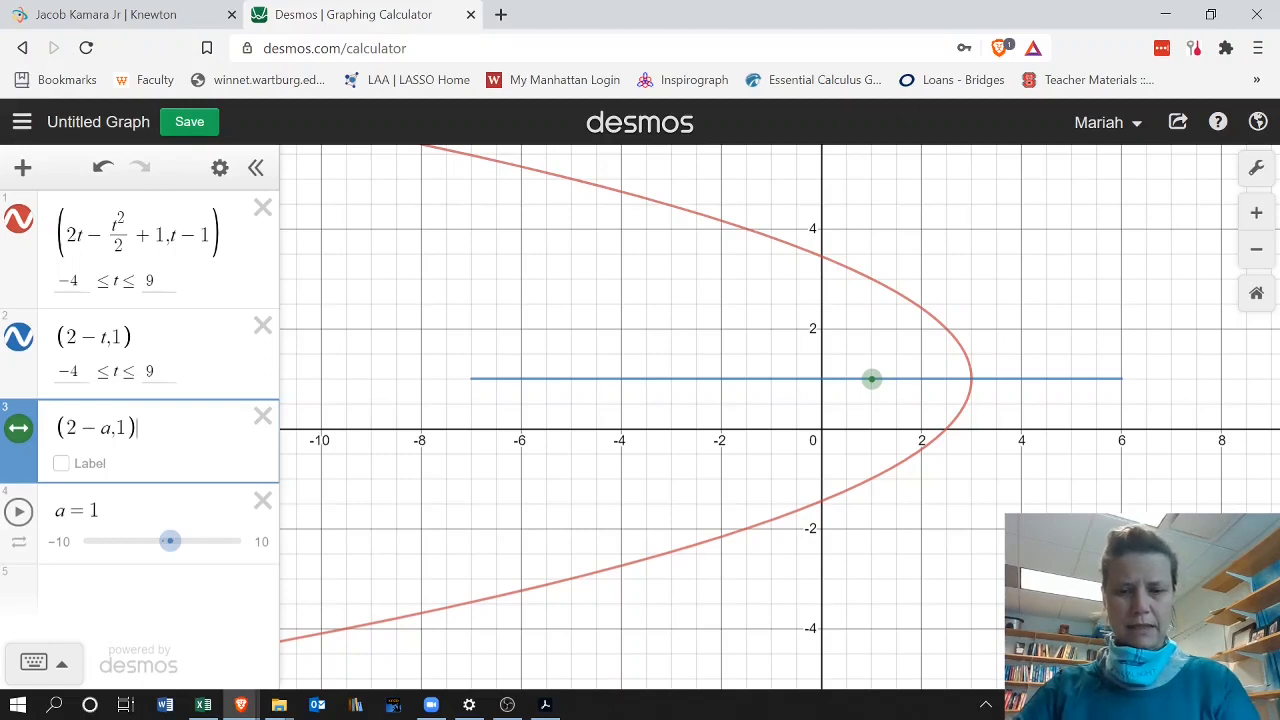
Multiply the point (2 − a, 1) by t to draw it as a segment from the origin, and set a to 2.3
type("t")
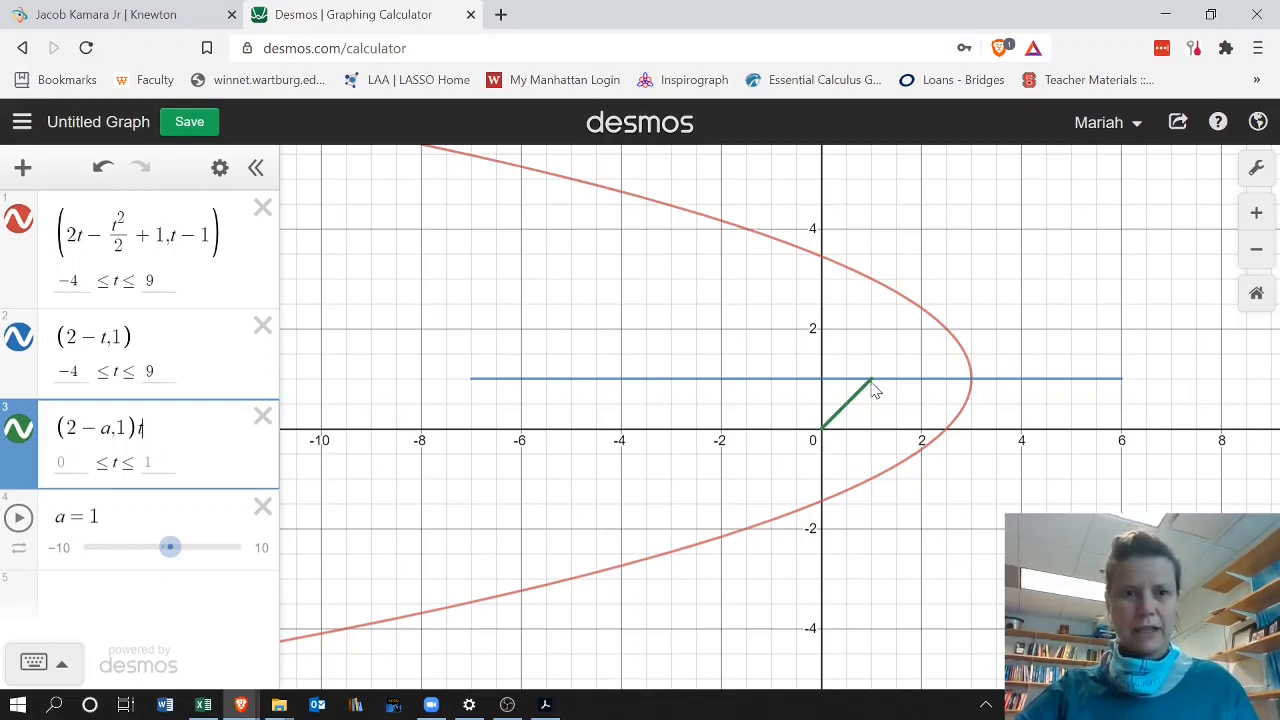
left_click(170, 549)
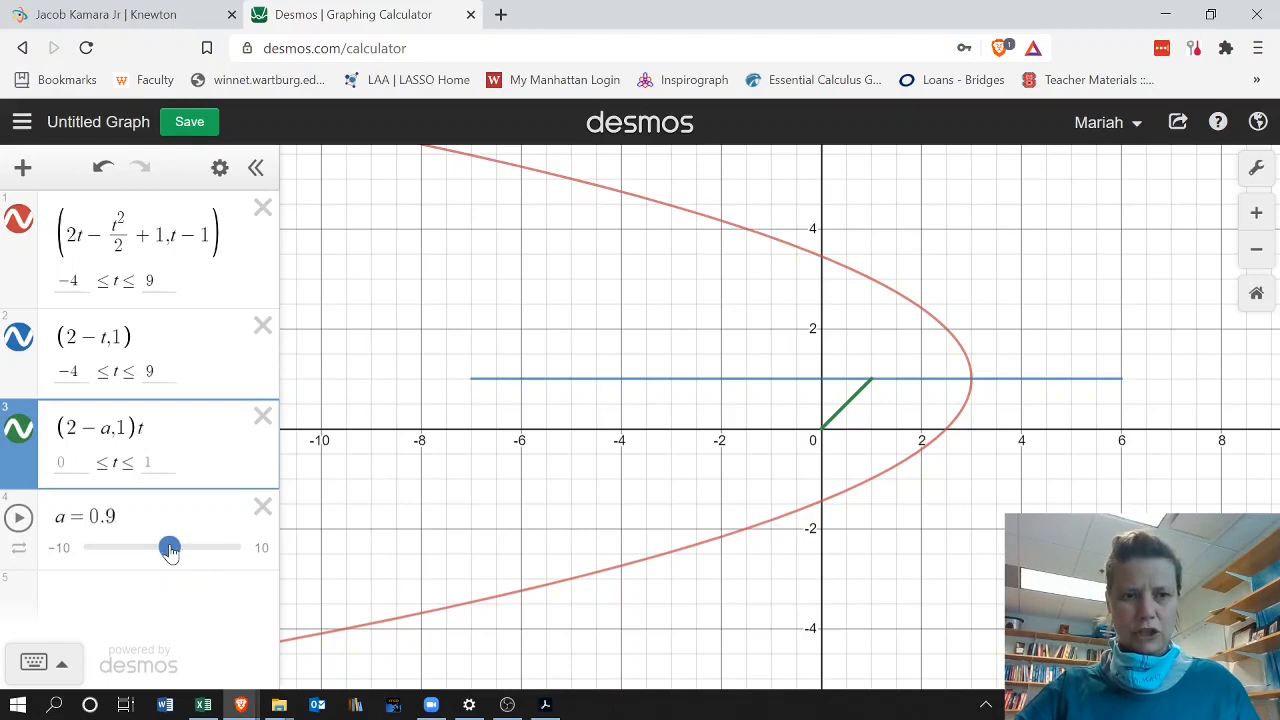
mouse_move(170, 549)
left_mouse_down()
mouse_move(139, 549)
mouse_move(205, 549)
mouse_move(145, 552)
mouse_move(193, 552)
mouse_move(181, 550)
left_mouse_up()
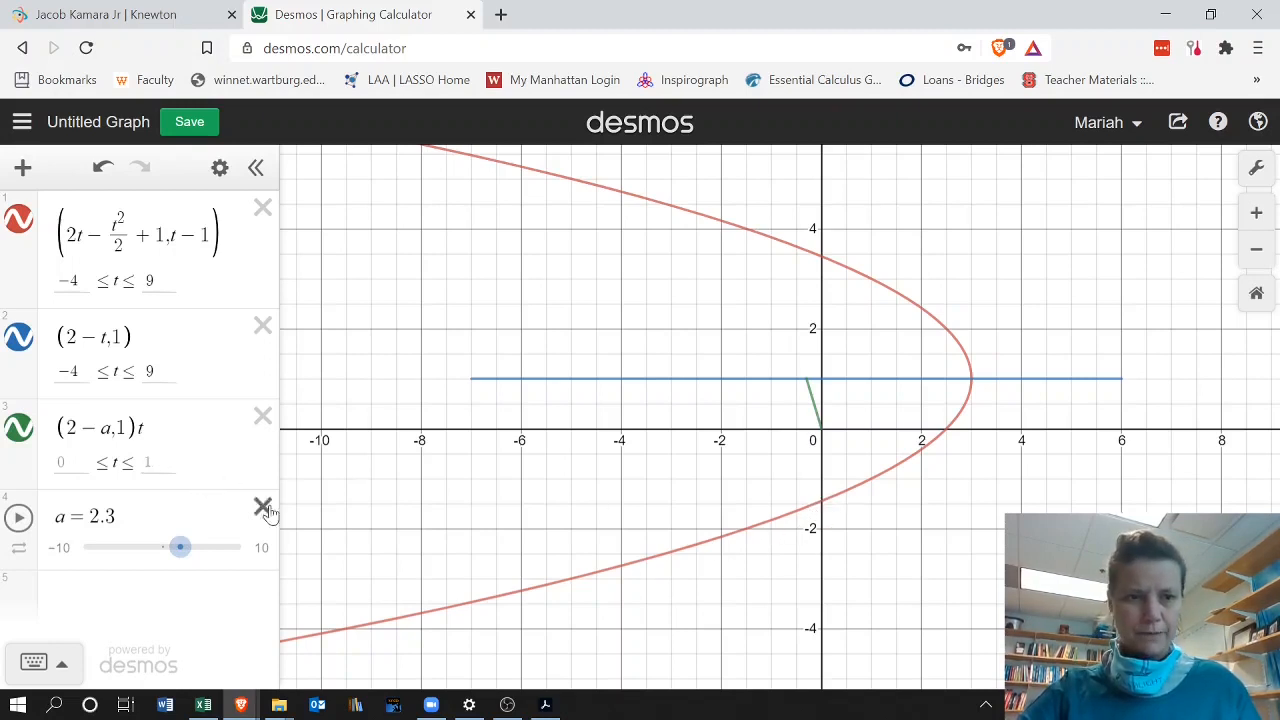
Copy the first expression's parametric curve into the empty fifth expression
left_click(90, 600)
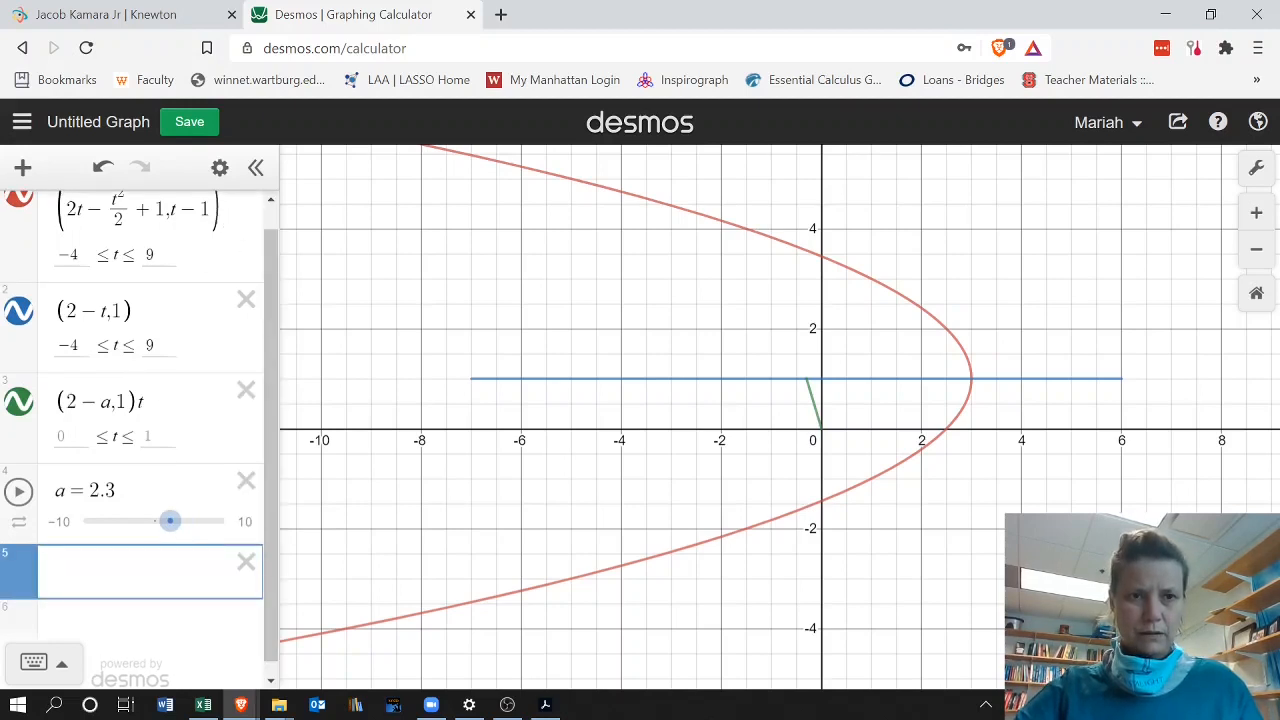
left_click(222, 228)
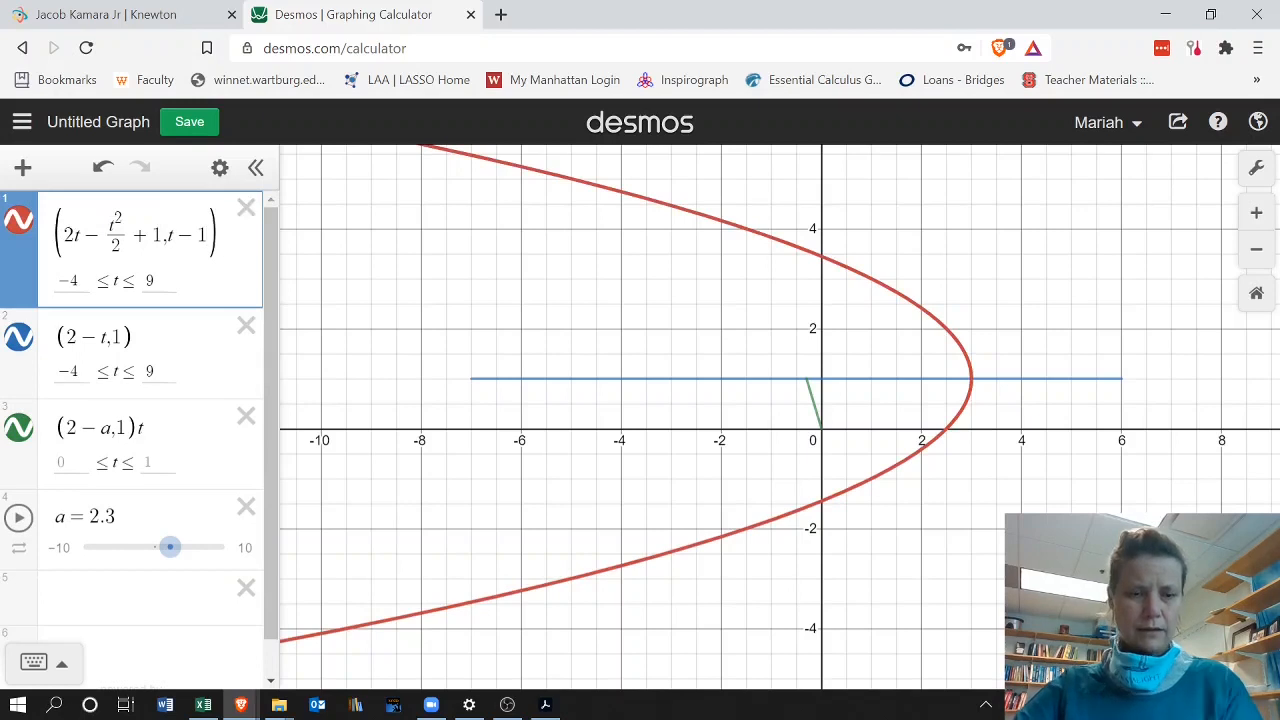
key("ctrl+a")
key("ctrl+c")
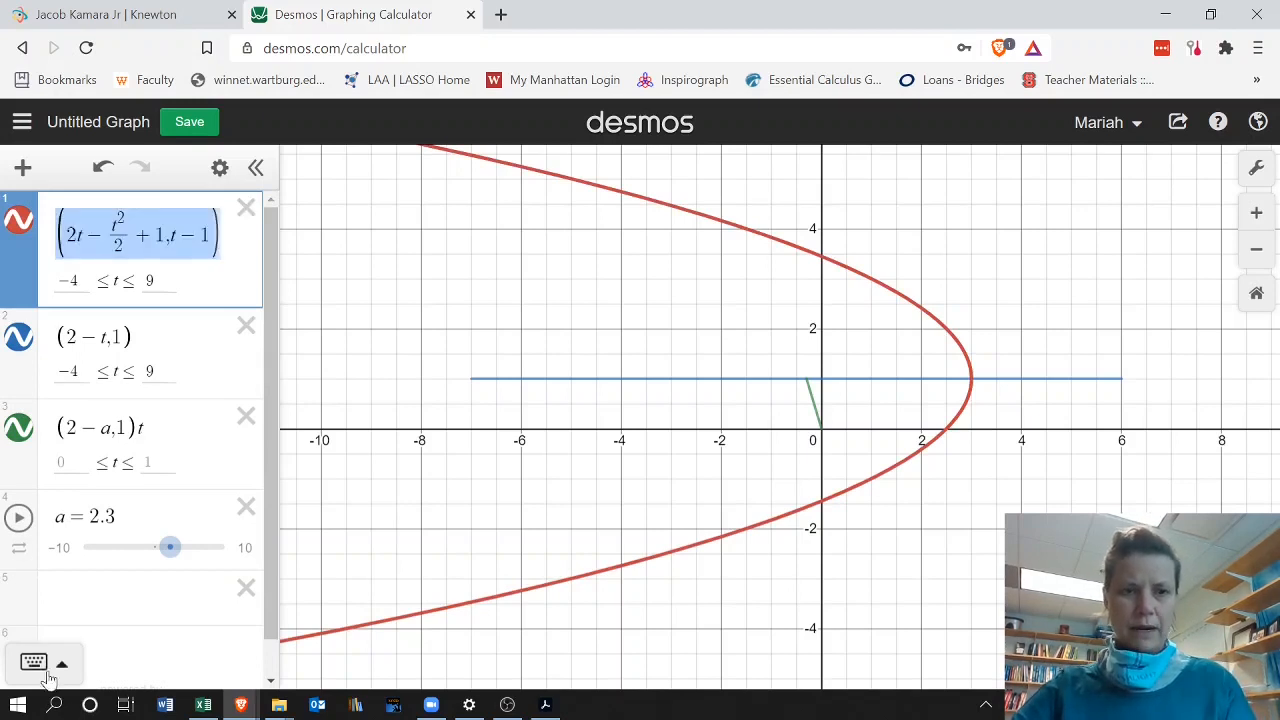
left_click(113, 612)
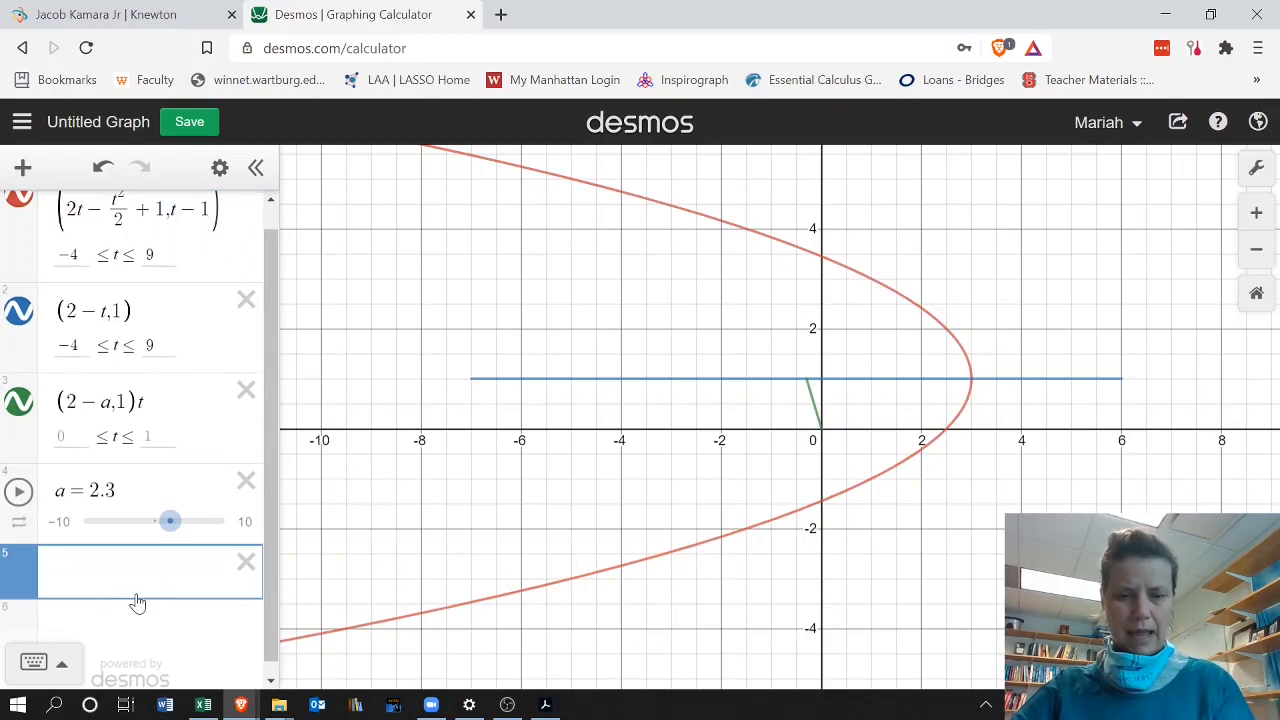
key("ctrl+v")
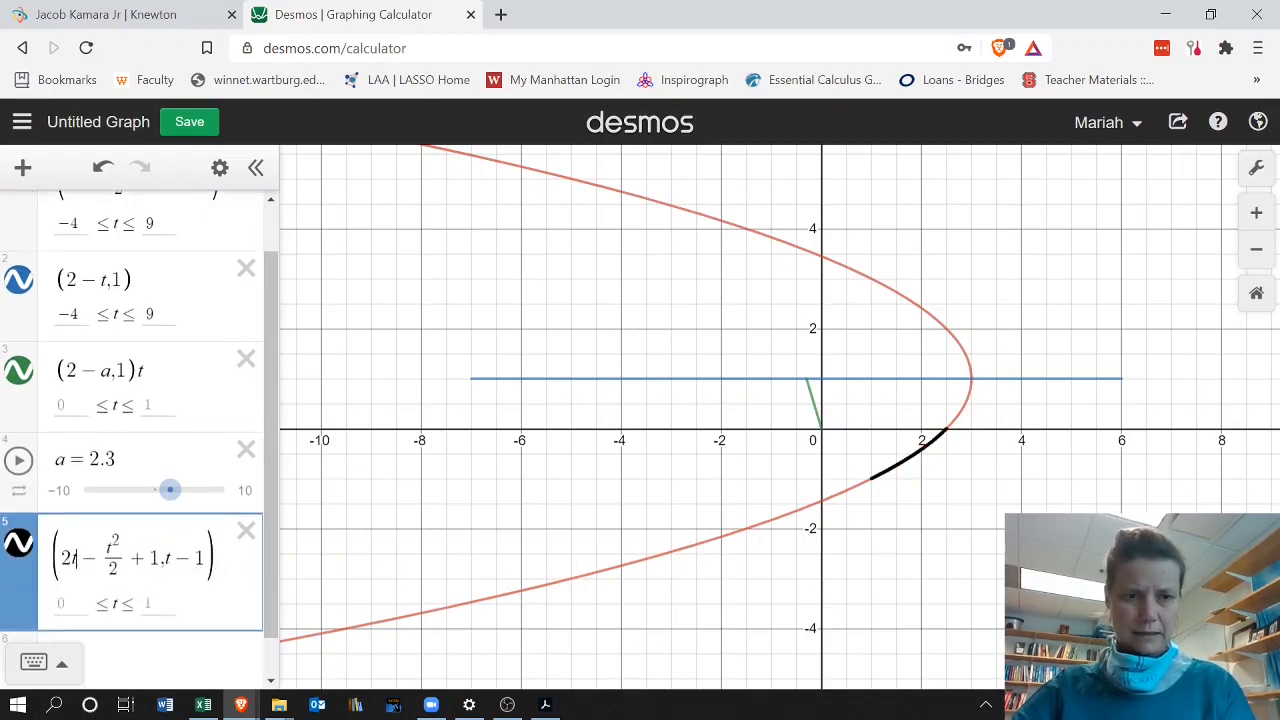
Replace every t with a in the fifth expression so it reads (2a − a²/2 + 1, a − 1)
key("BackSpace")
type("a")
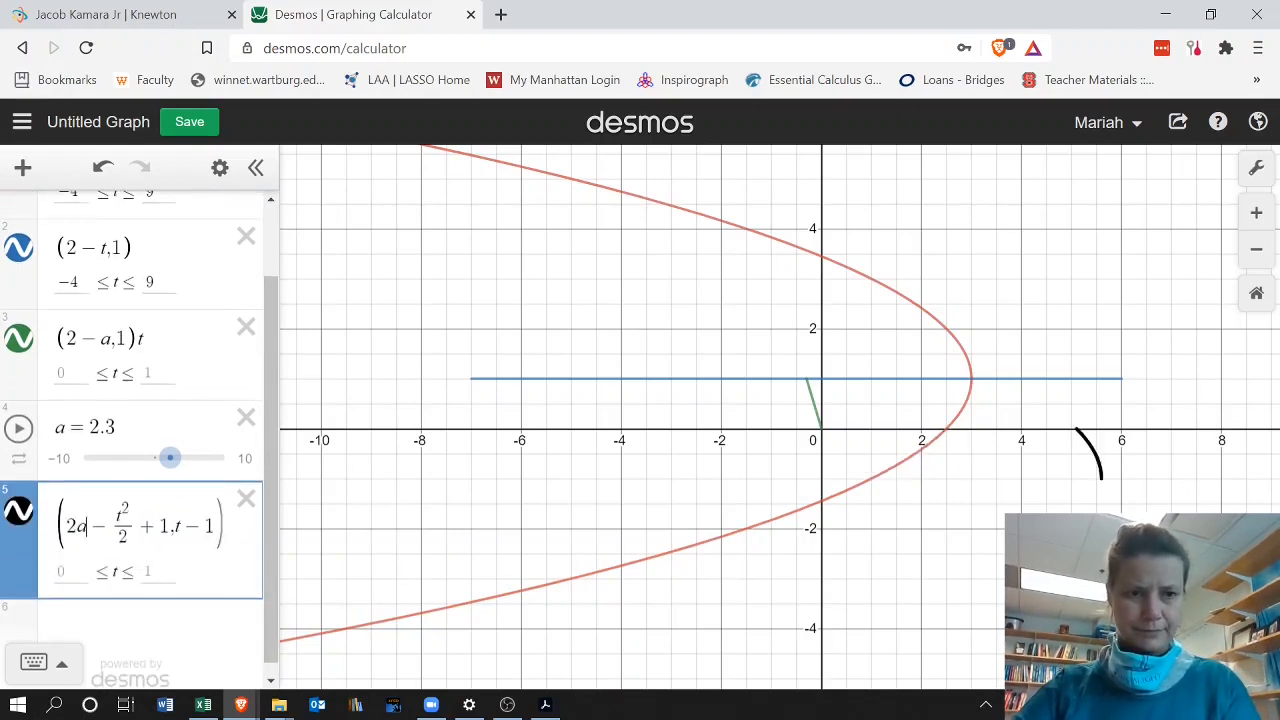
key("BackSpace")
type("a")
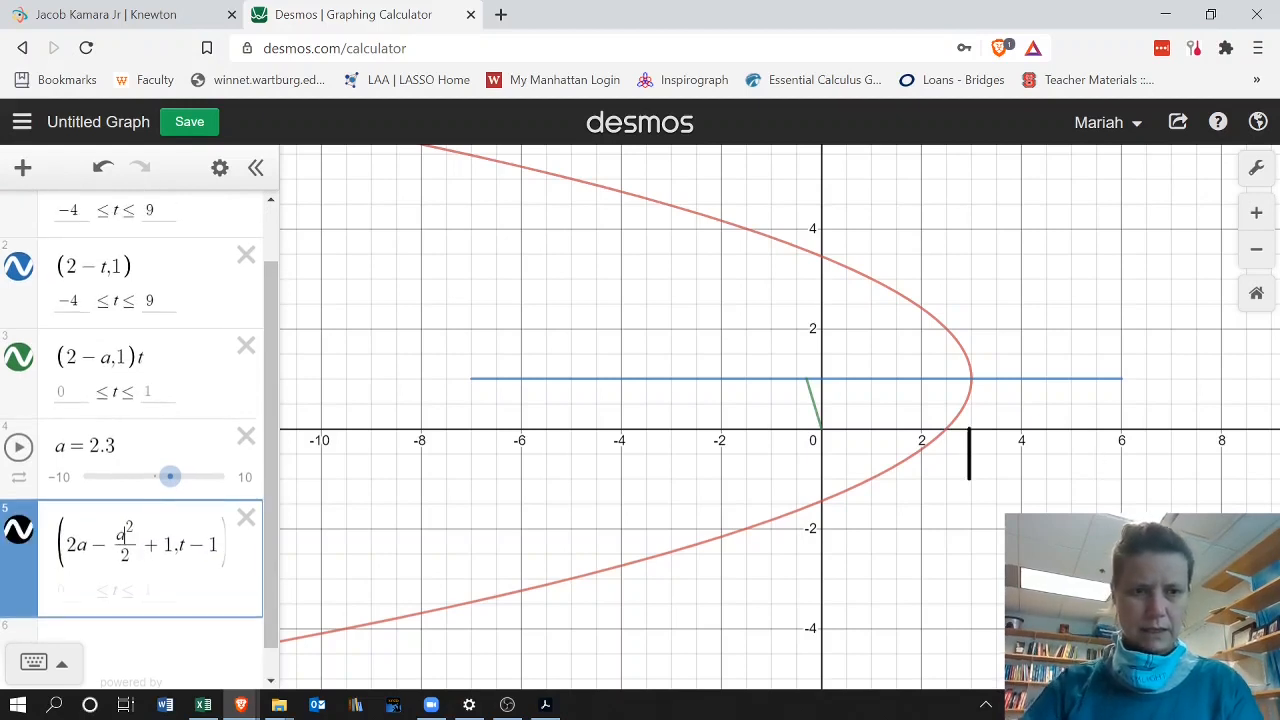
key("BackSpace")
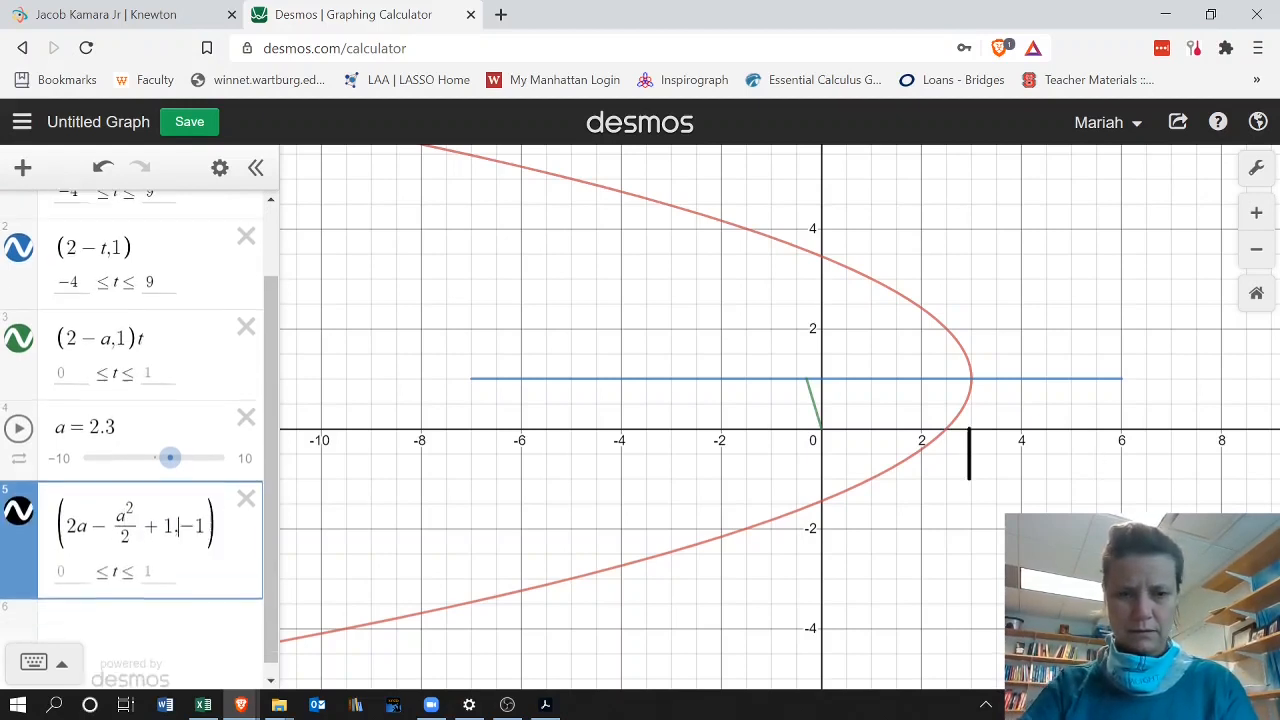
type("a − 1")
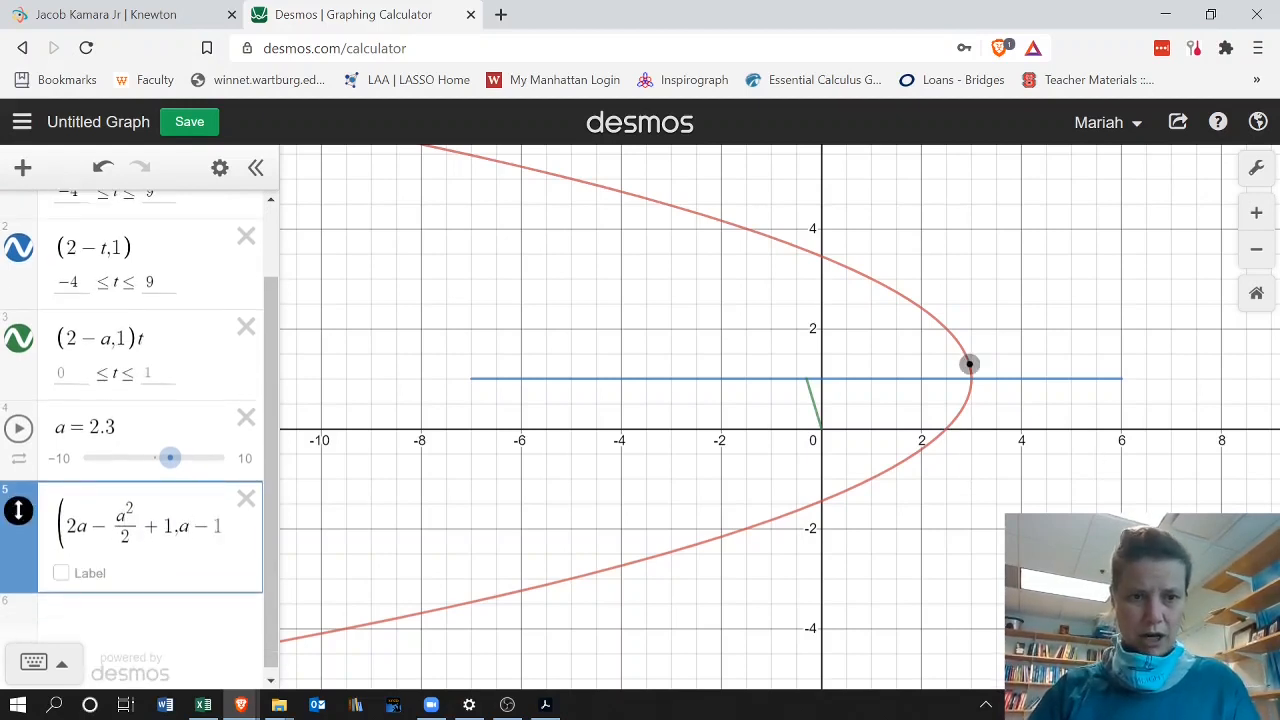
type(")")
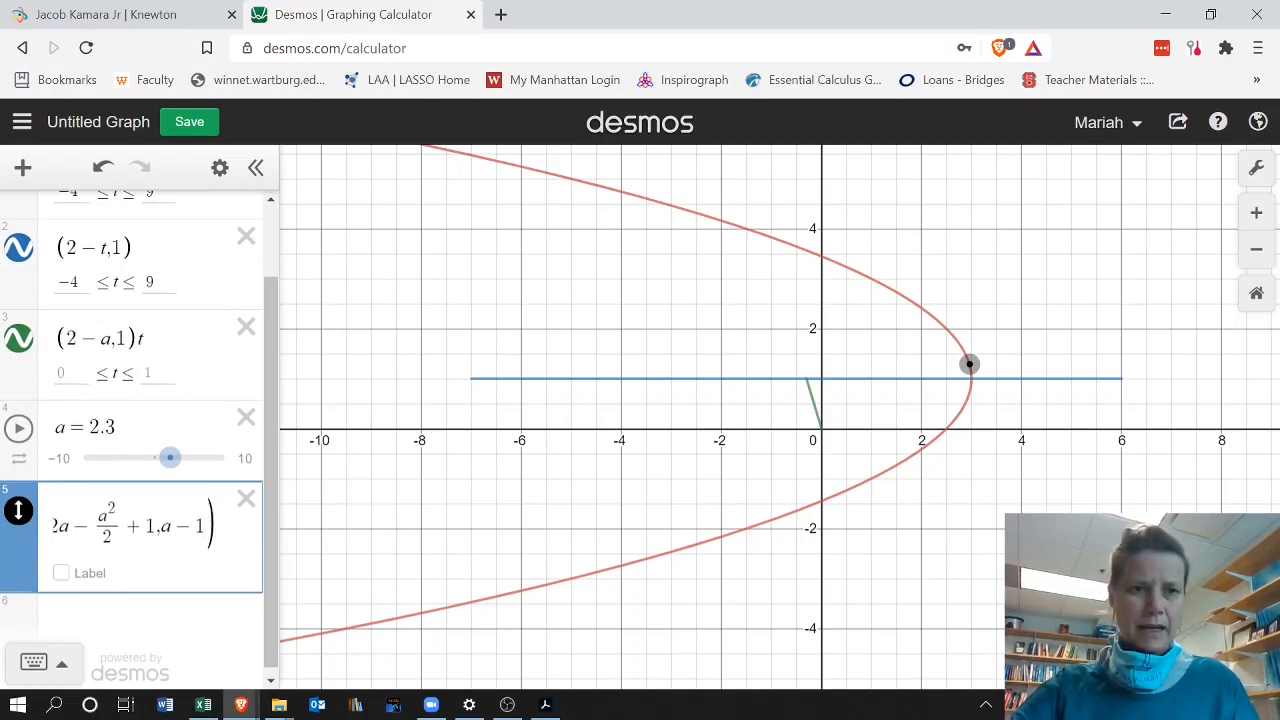
Append a copy of the third expression's segment, + (2 − a, 1)t, to the point in the fifth expression
left_click_drag(148, 339, 56, 339)
key("ctrl+c")
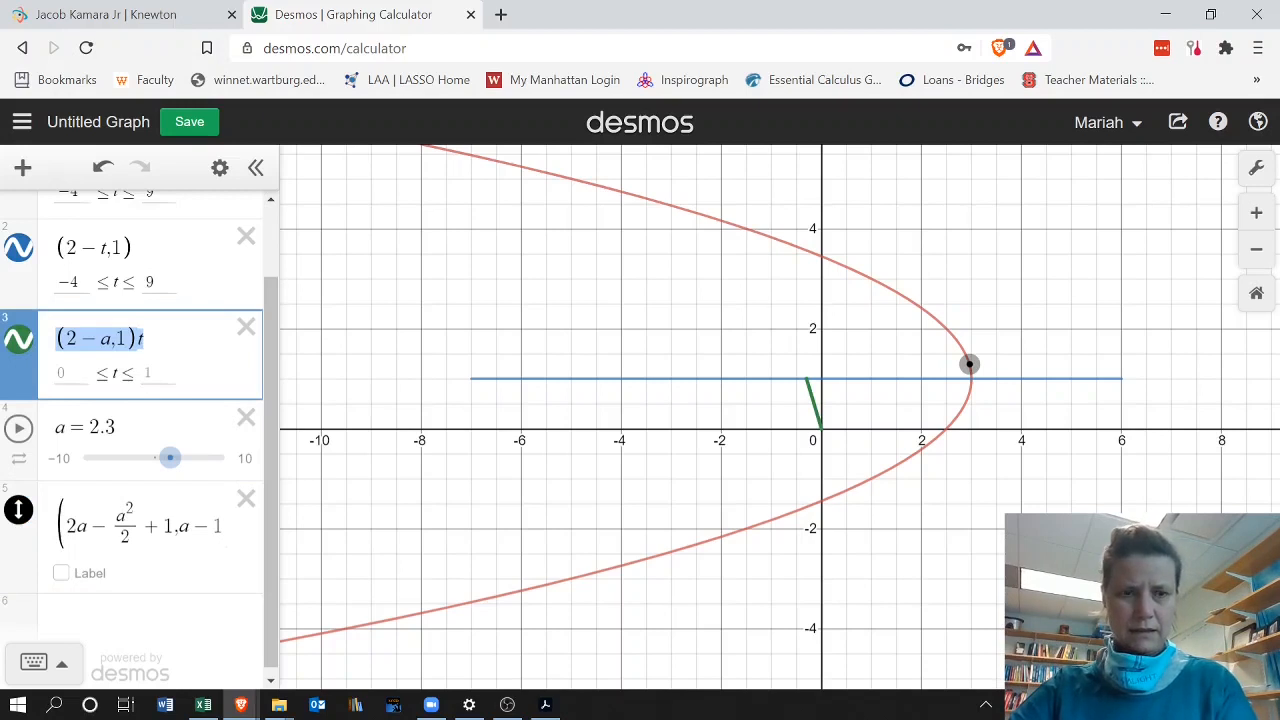
left_click(208, 526)
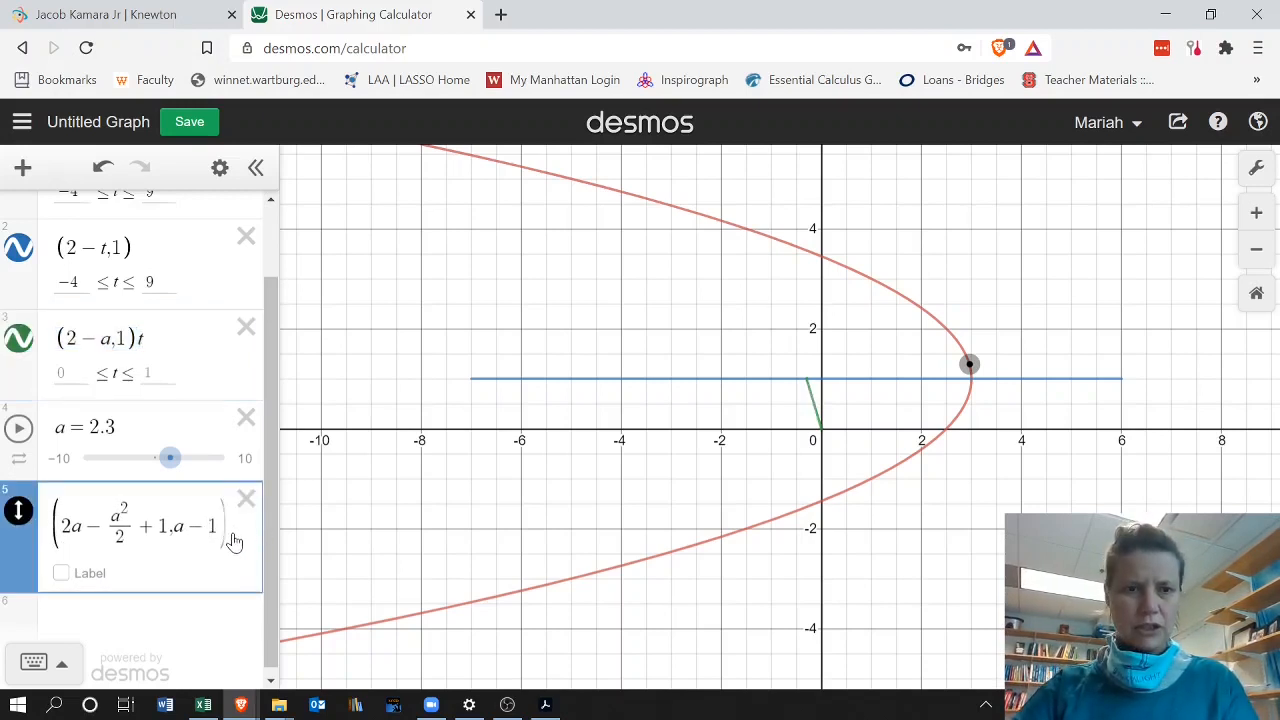
type(")")
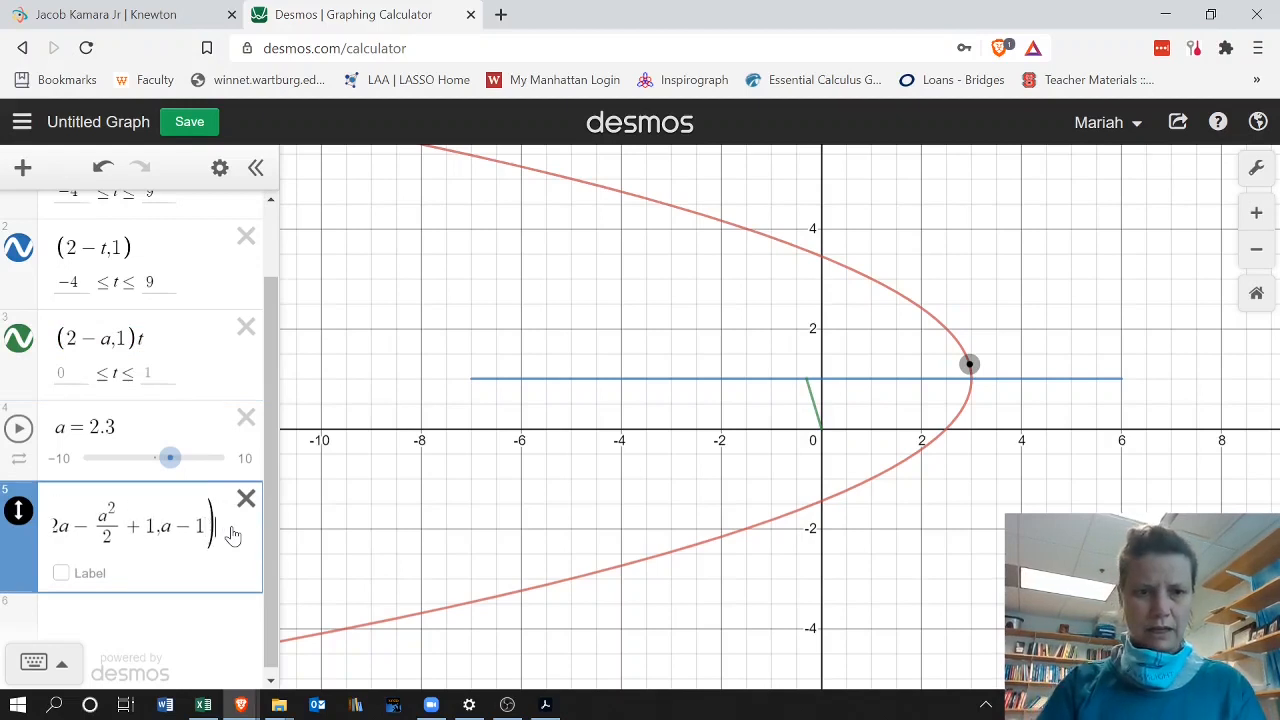
type("+(2-a,1)t")
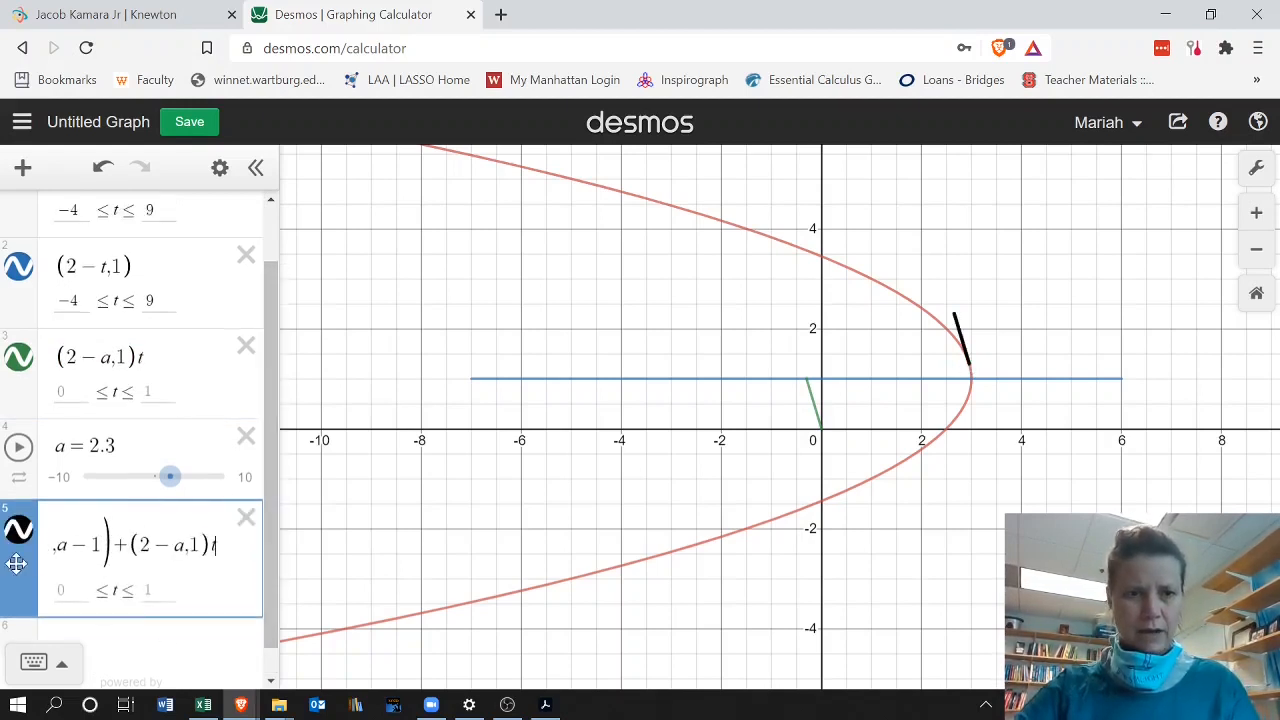
Widen the expression list to show more of the fifth expression
left_click(67, 545)
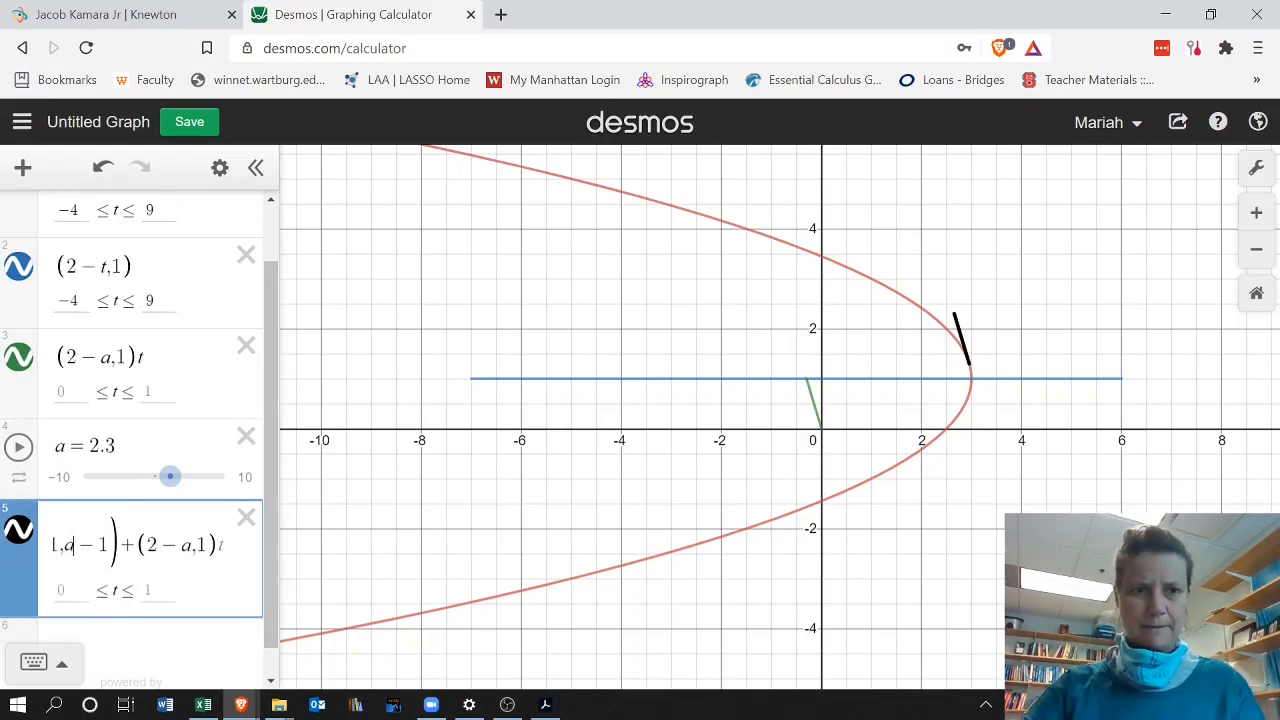
scroll(269, 270, "up", 2)
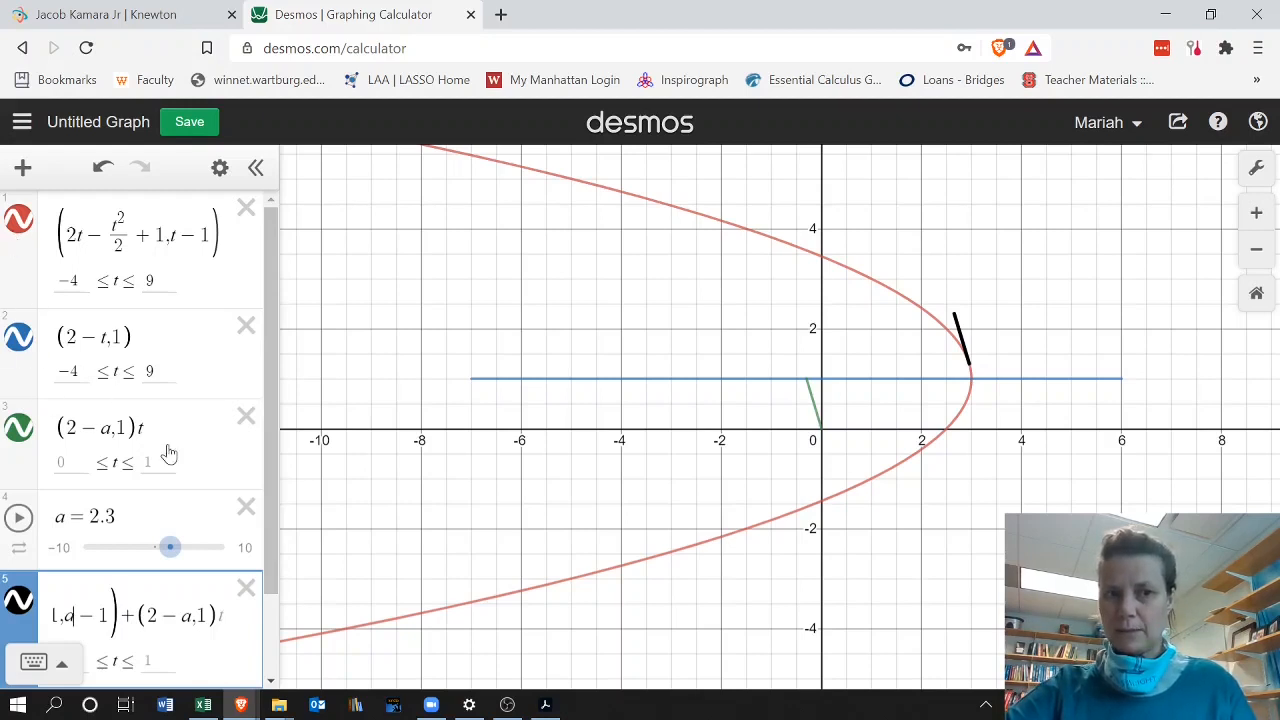
left_click_drag(266, 392, 349, 606)
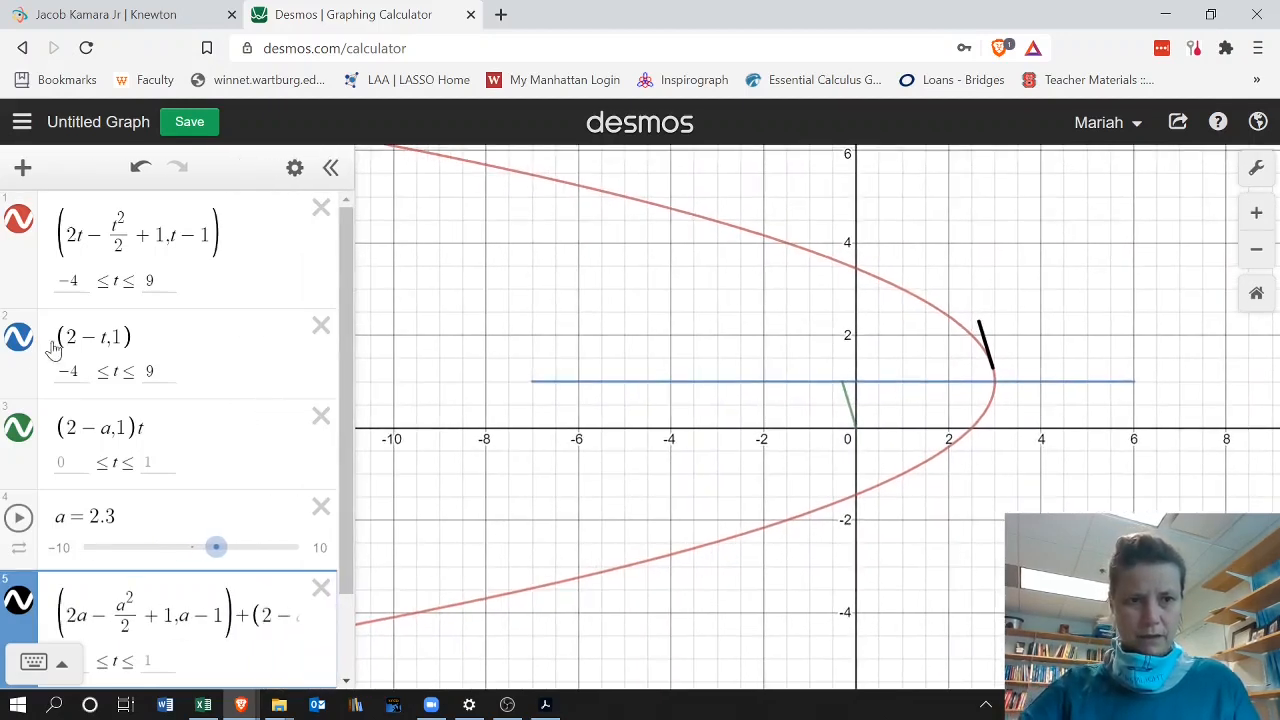
Vary a through negative values such as −1.2 and back to 0 to examine how the tangent segment follows the curve
left_click_drag(216, 547, 177, 563)
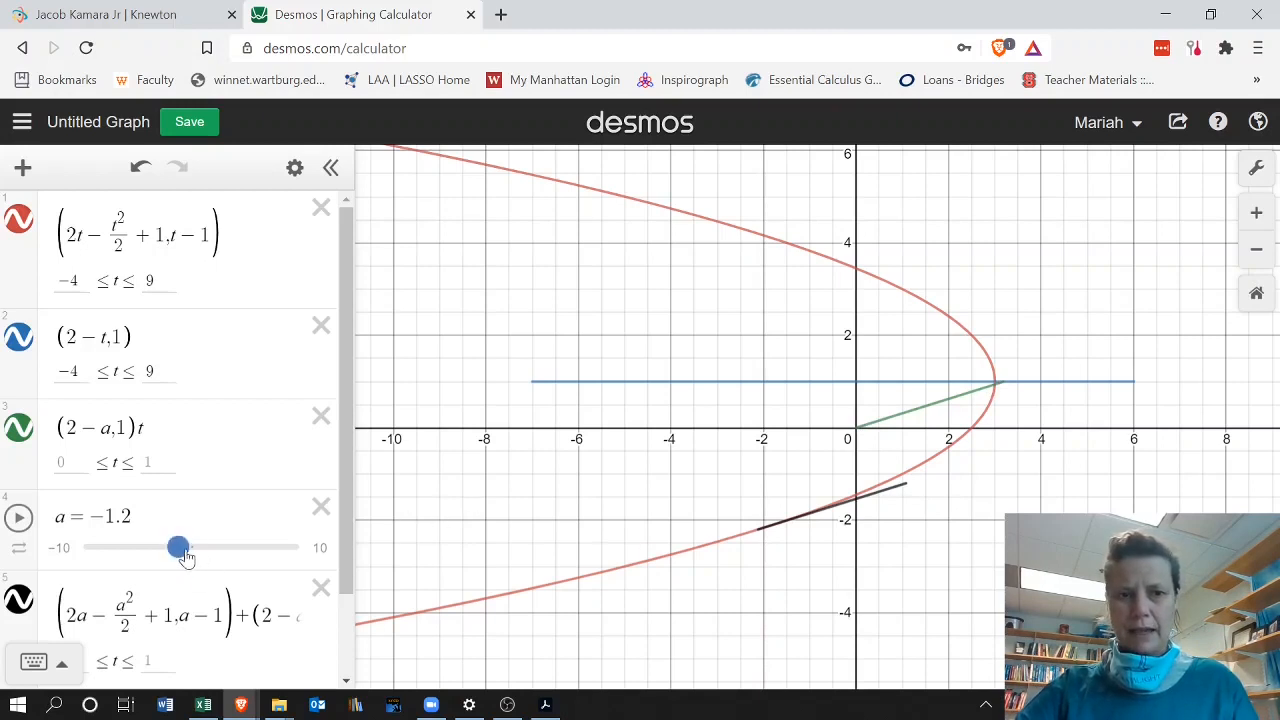
mouse_move(179, 549)
left_mouse_down()
mouse_move(257, 547)
mouse_move(164, 547)
left_mouse_up()
left_click_drag(182, 547, 191, 547)
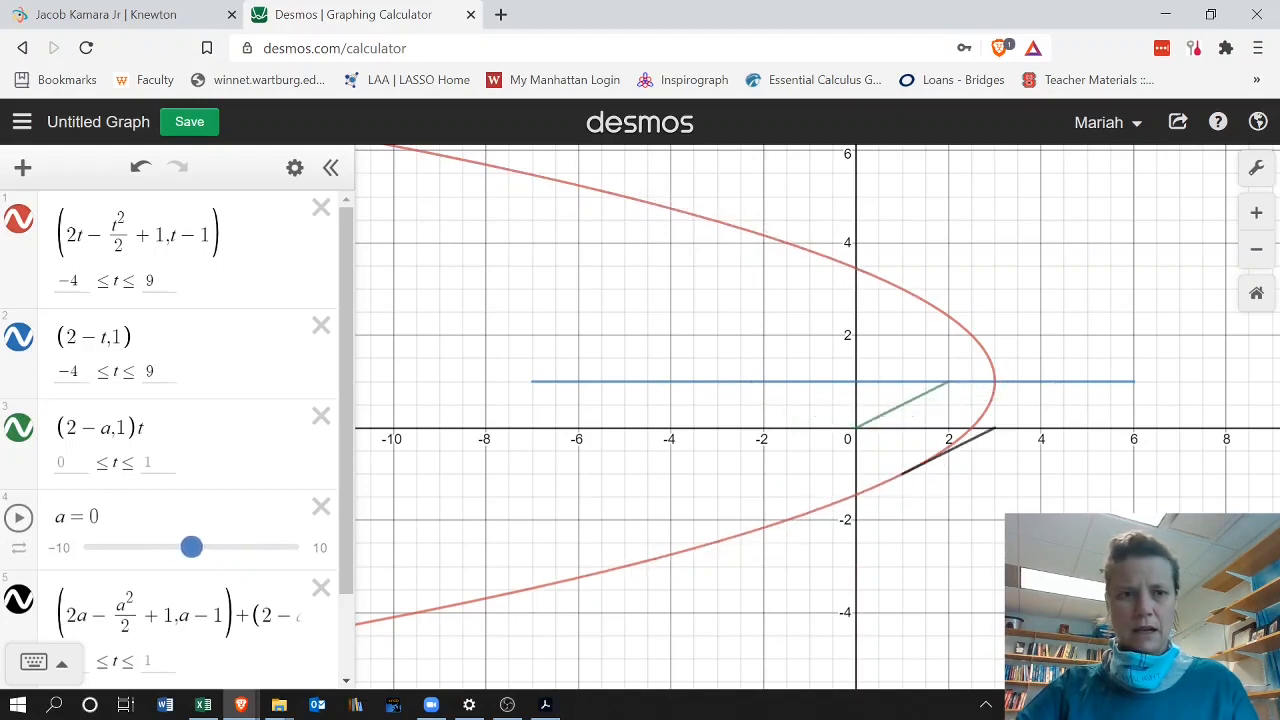
Hide the graphs of the derivative (2 − t, 1) and the origin-based segment (2 − a, 1)t
left_click(19, 337)
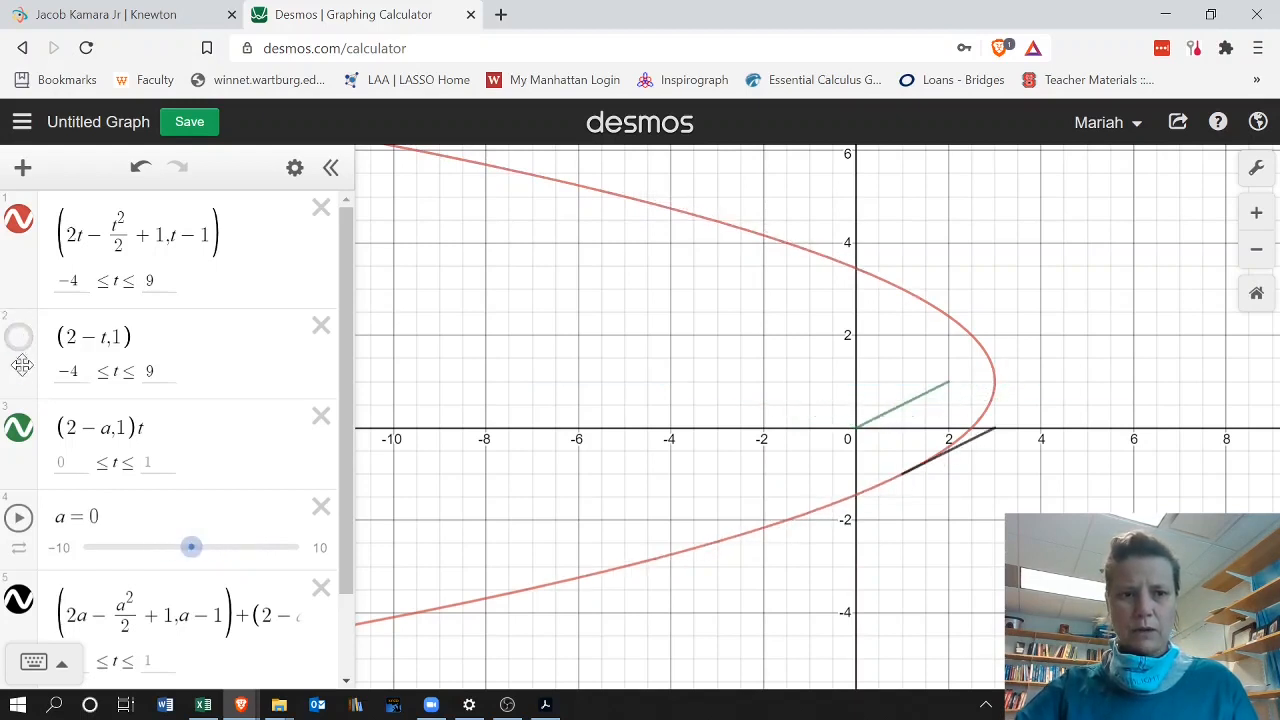
left_click(19, 427)
left_click(206, 510)
right_click(208, 466)
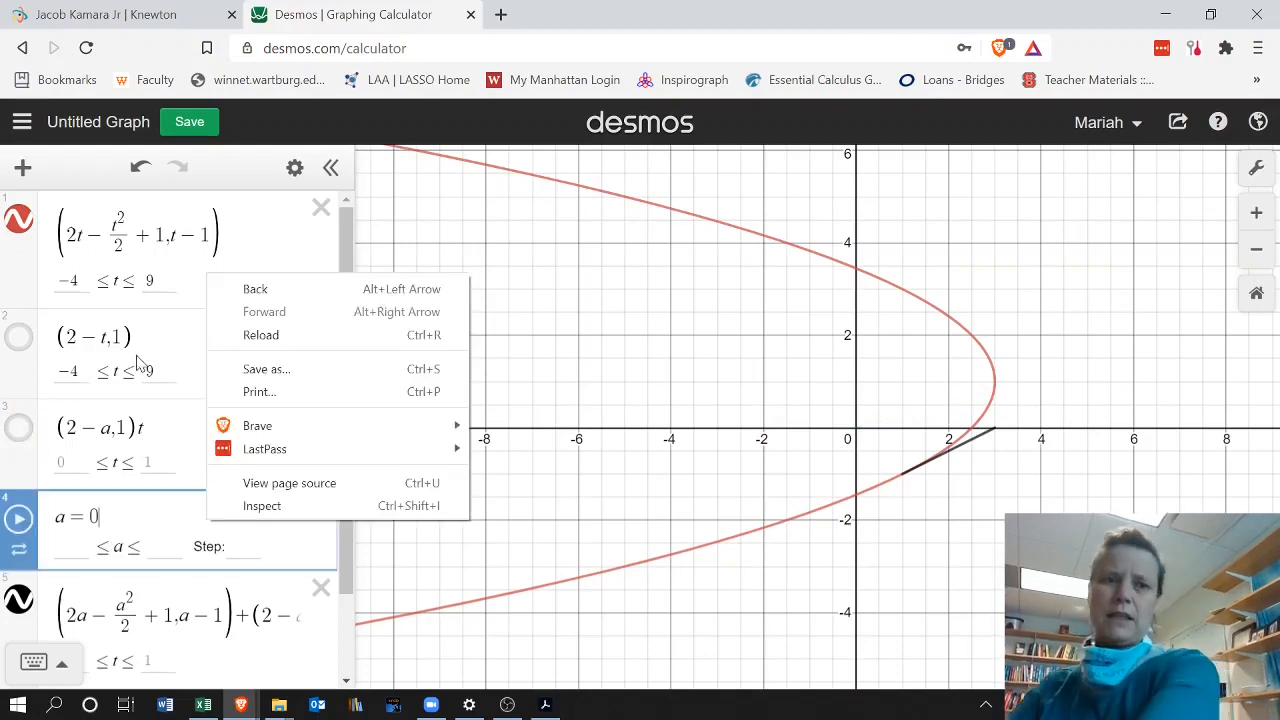
left_click(165, 547)
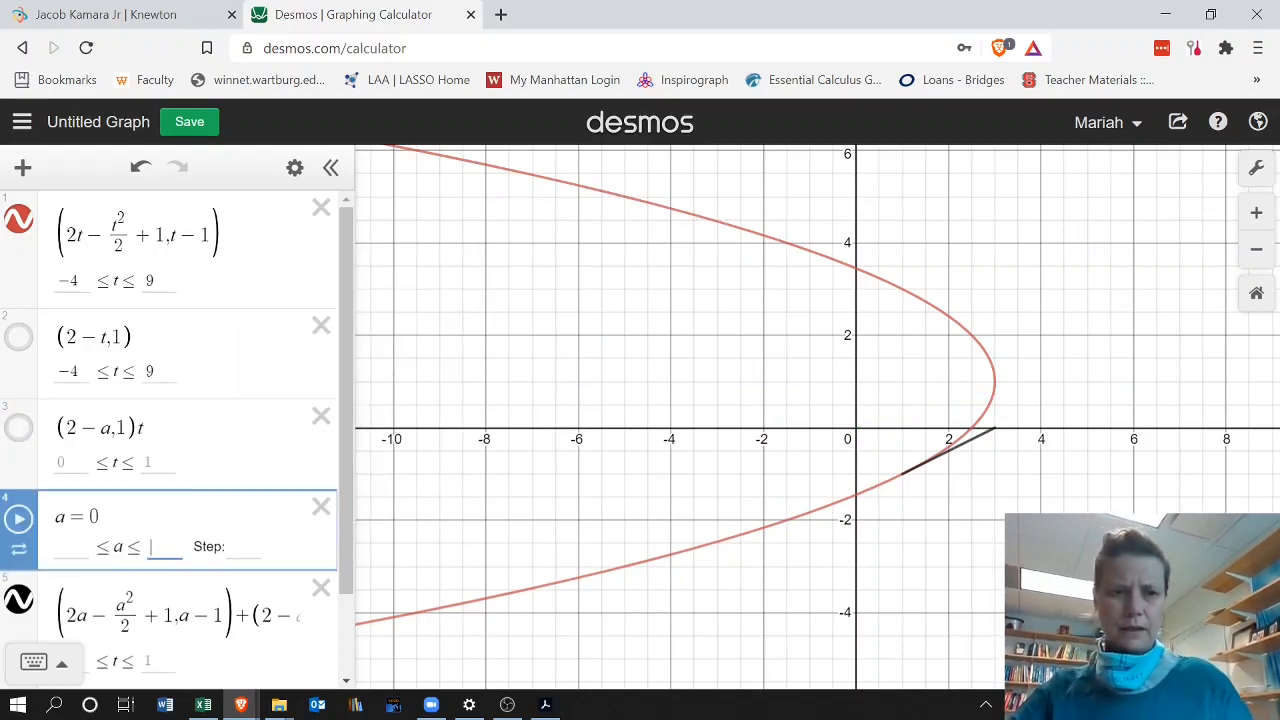
left_click(205, 598)
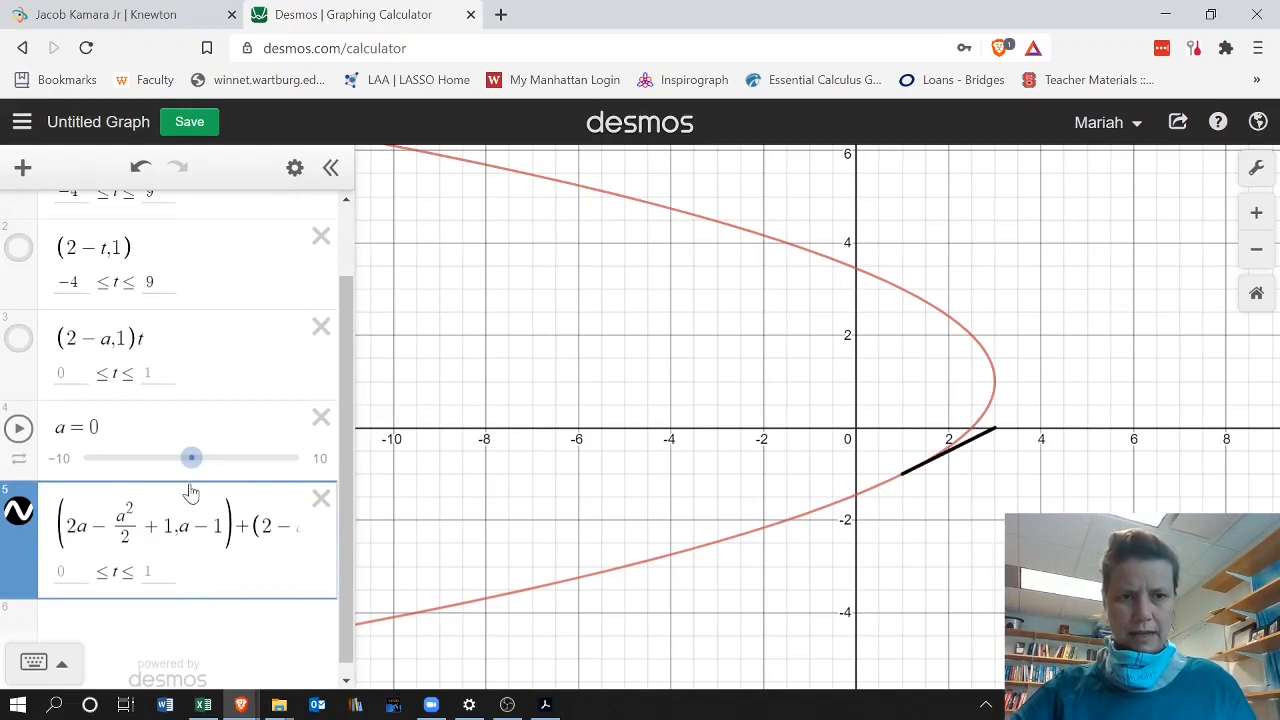
Set a to 4.7 and save the graph with the title Velocity Vector
left_click_drag(191, 457, 243, 457)
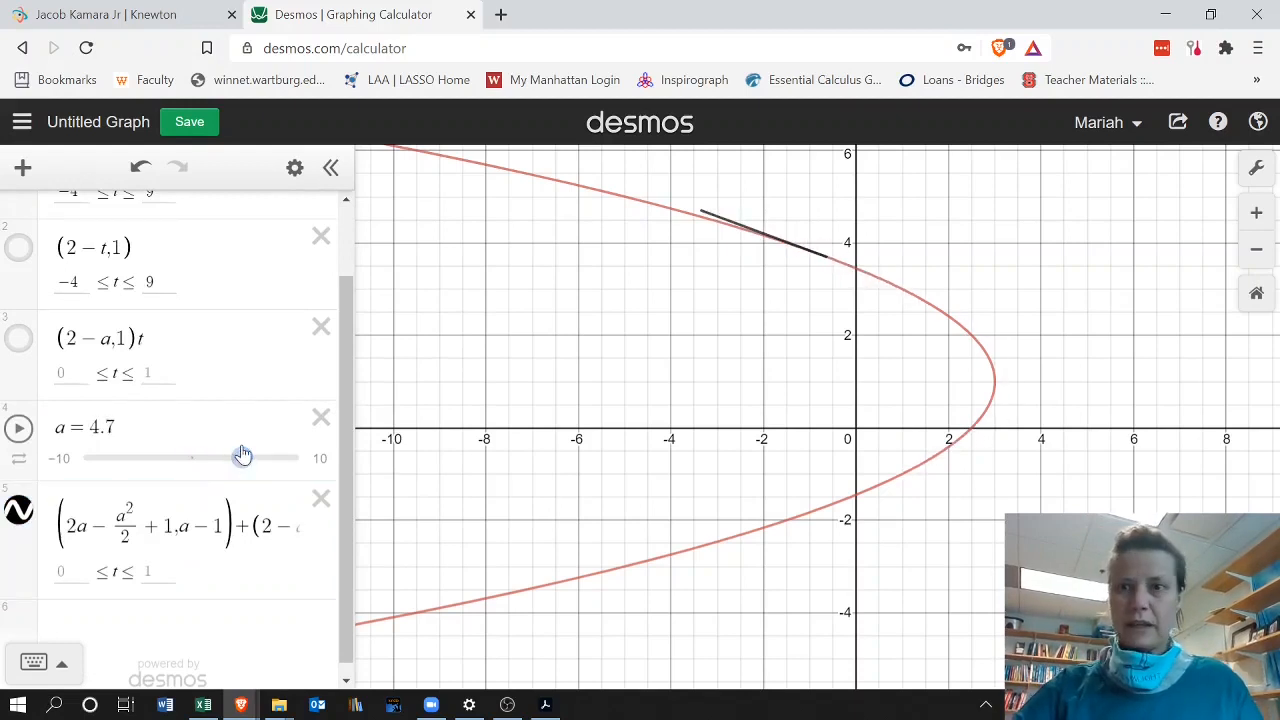
left_click(187, 122)
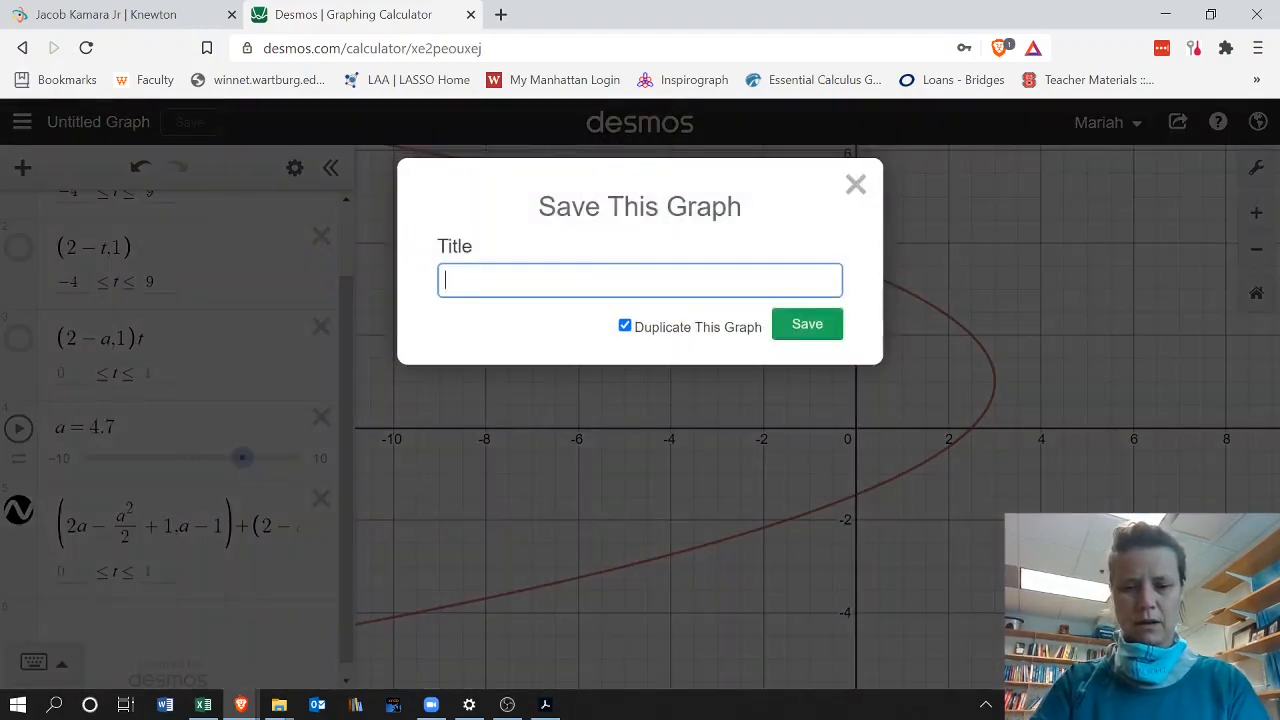
type("V")
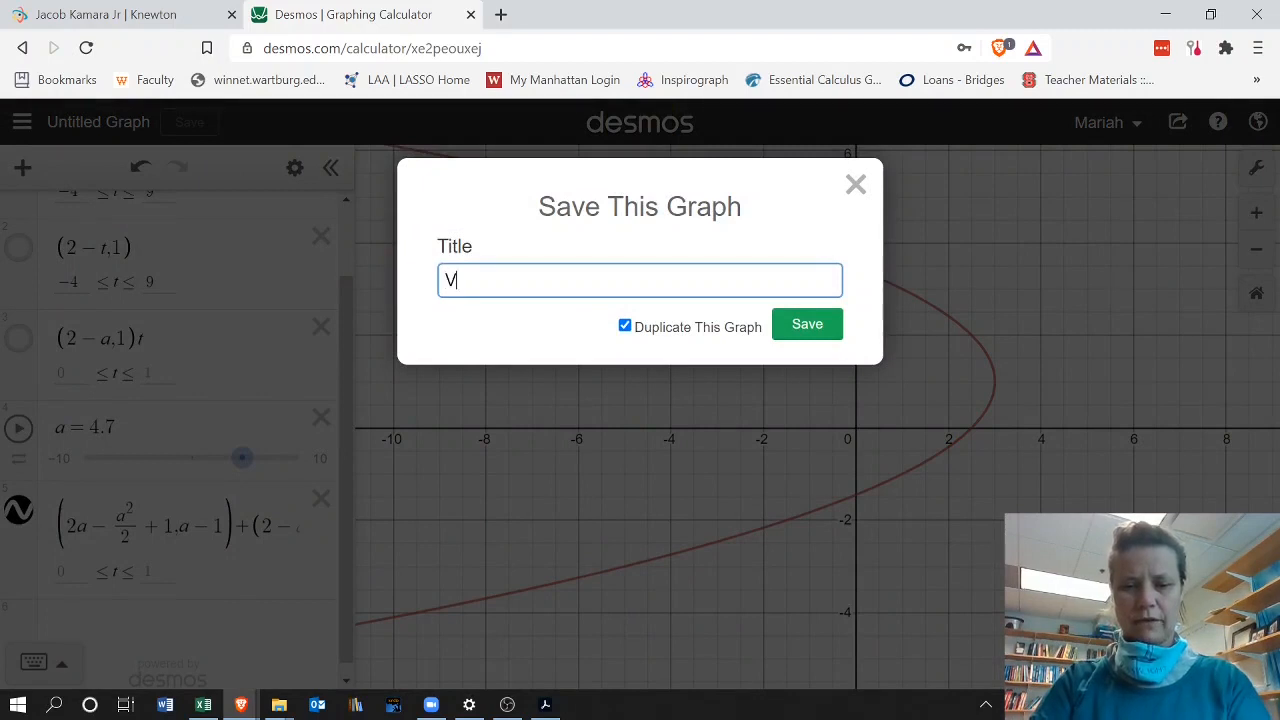
type("elocity Vec")
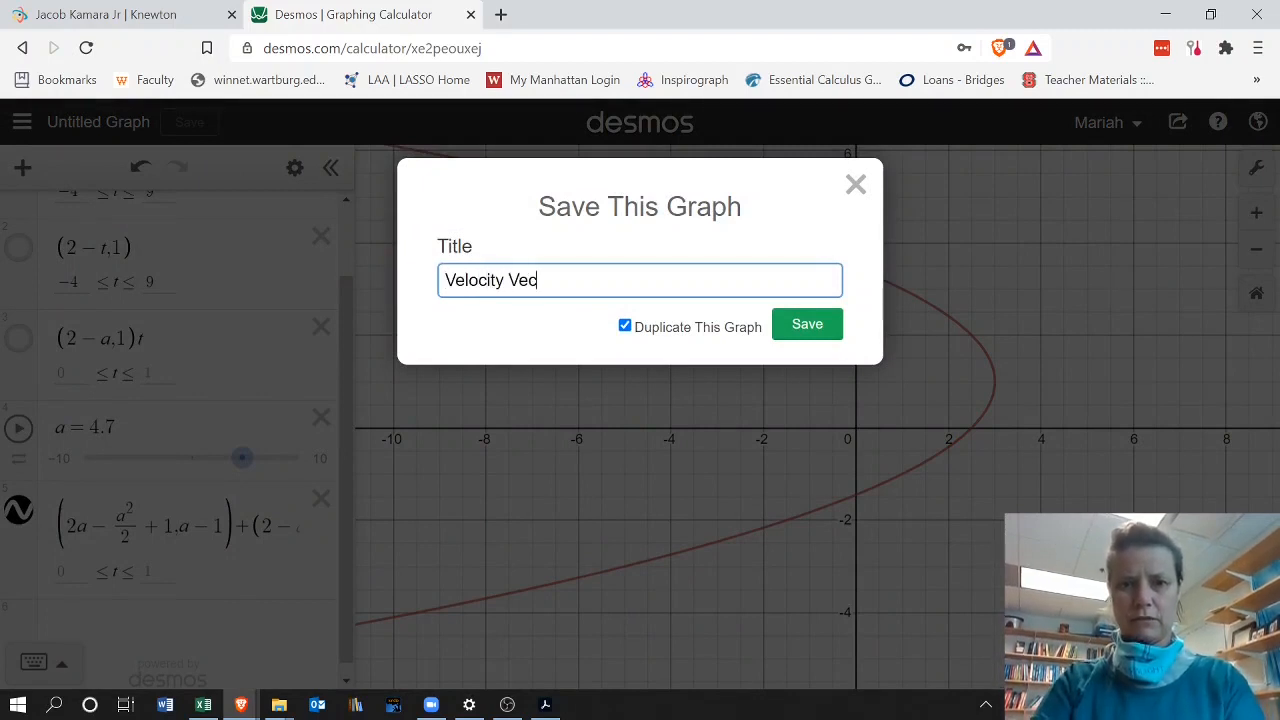
type("tor")
left_click(831, 326)
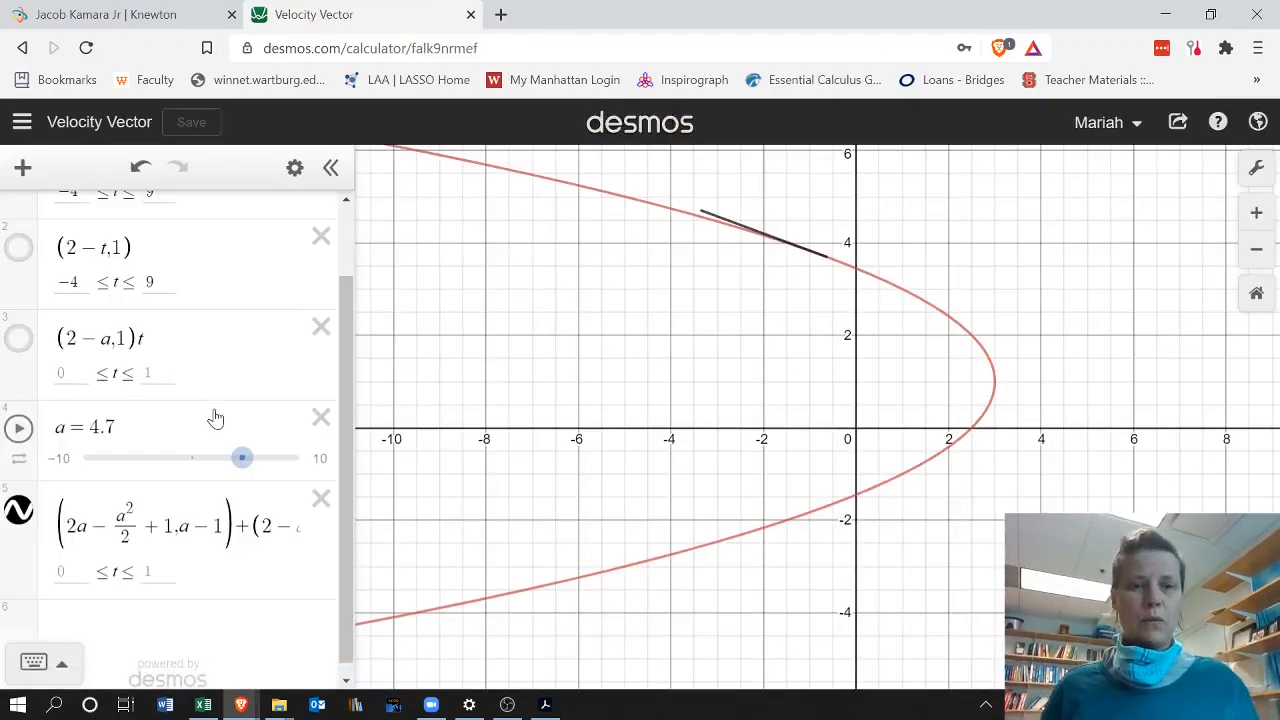
Add an empty sixth expression below the tangent segment's expression
left_click(120, 629)
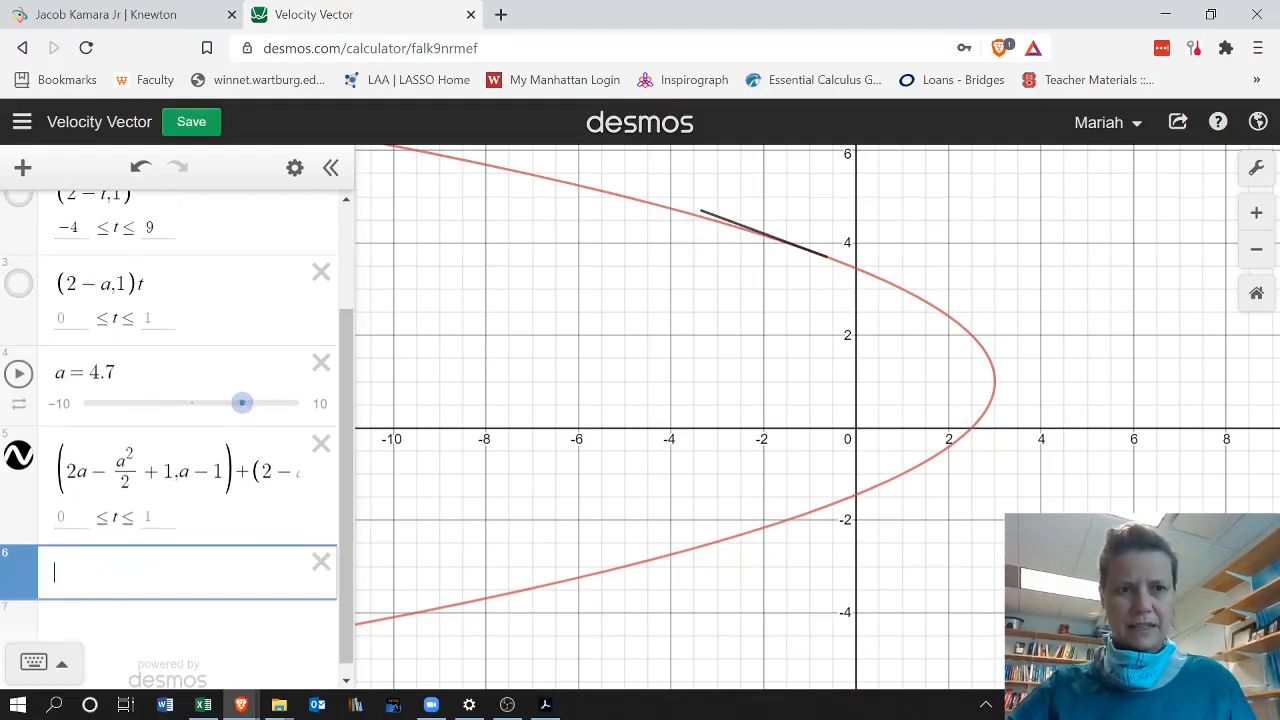
scroll(122, 305, "up", 2)
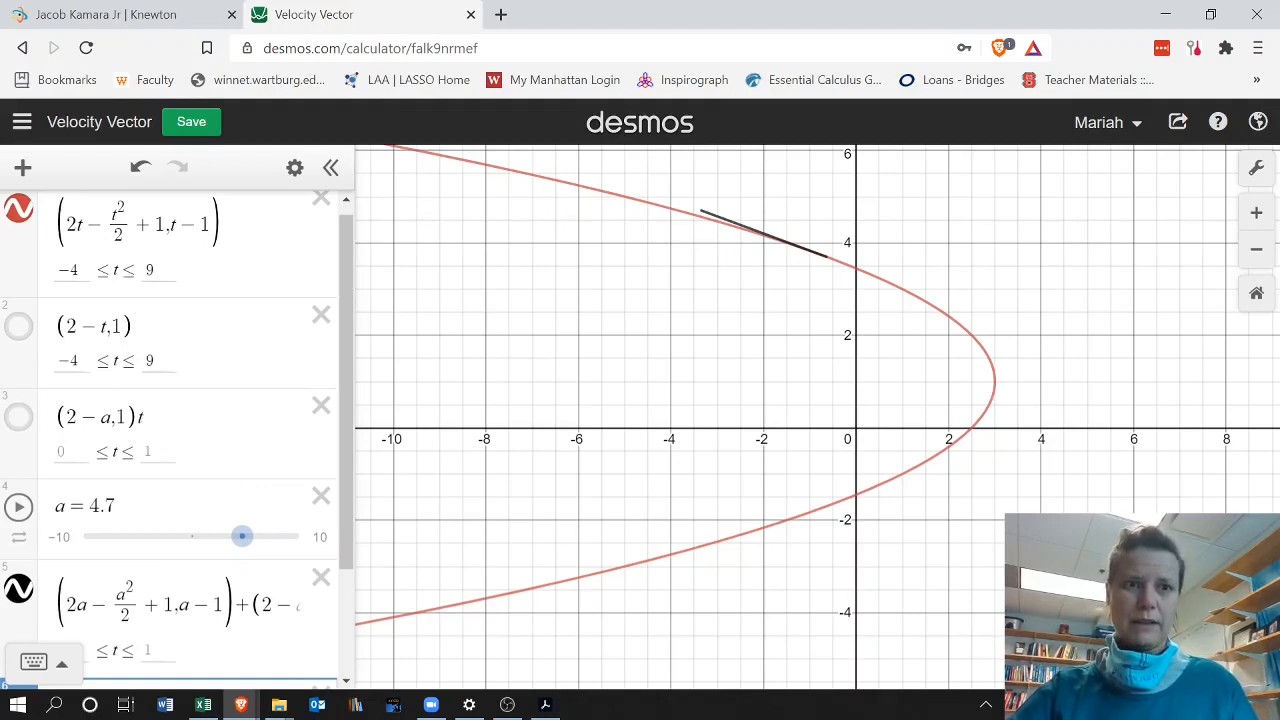
scroll(146, 343, "down", 2)
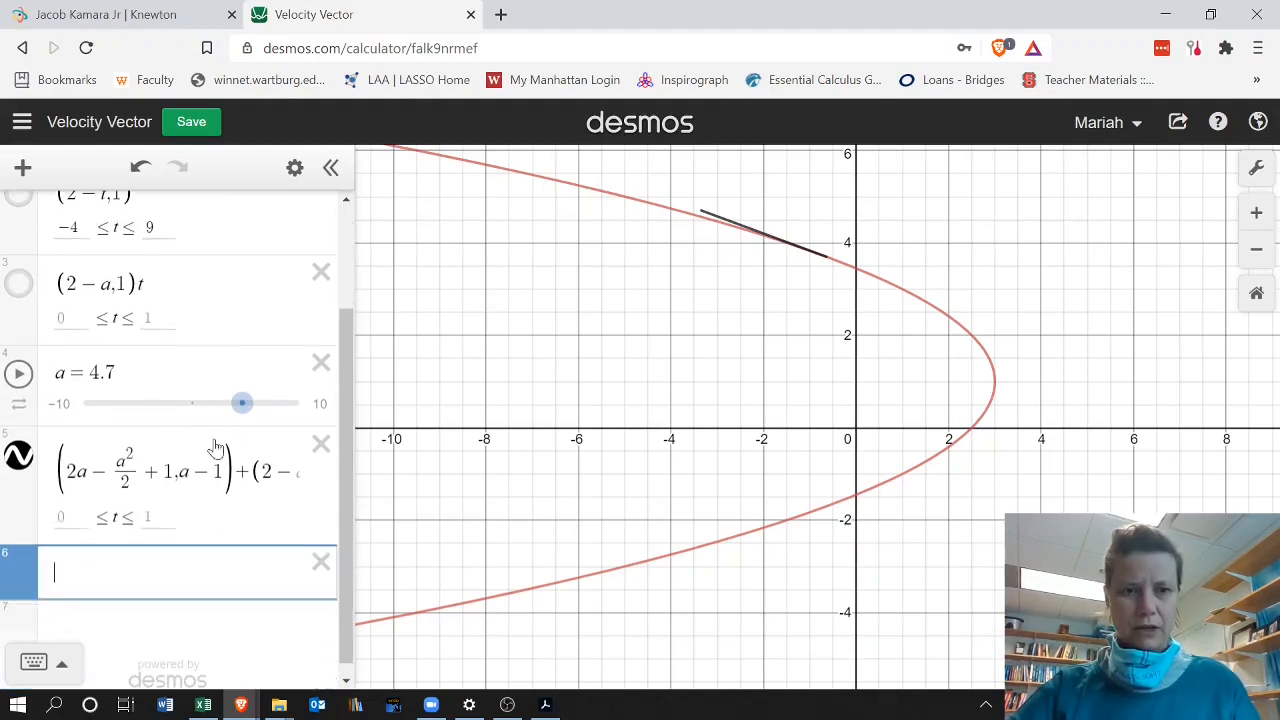
left_click(77, 471)
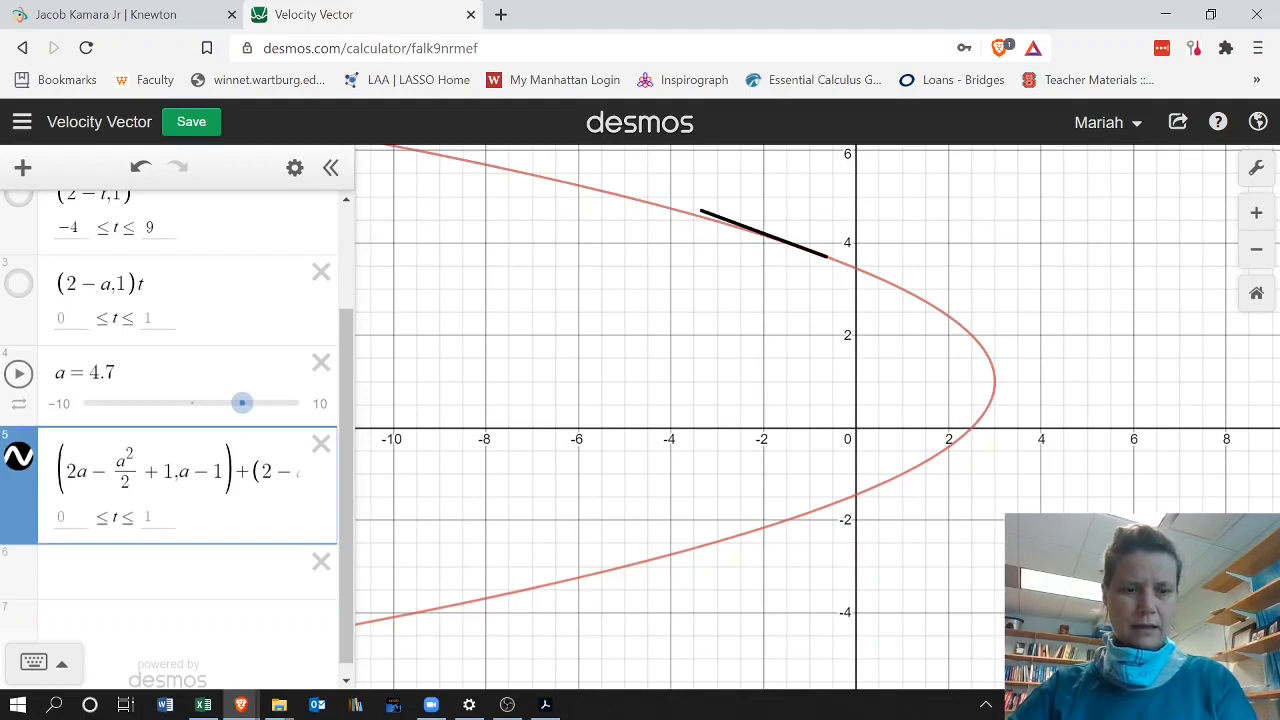
key("ctrl+a")
key("ctrl+v")
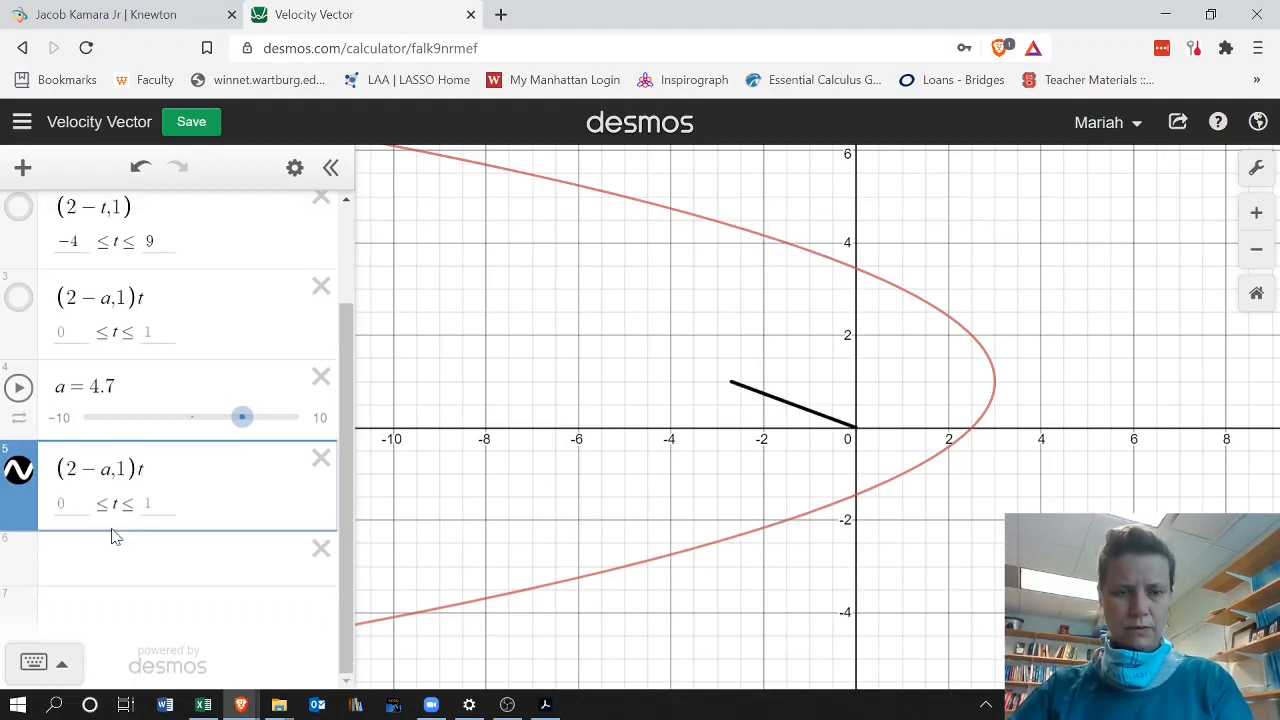
key("ctrl+z")
Copy the entire fifth expression into a new seventh expression
key("ctrl+a")
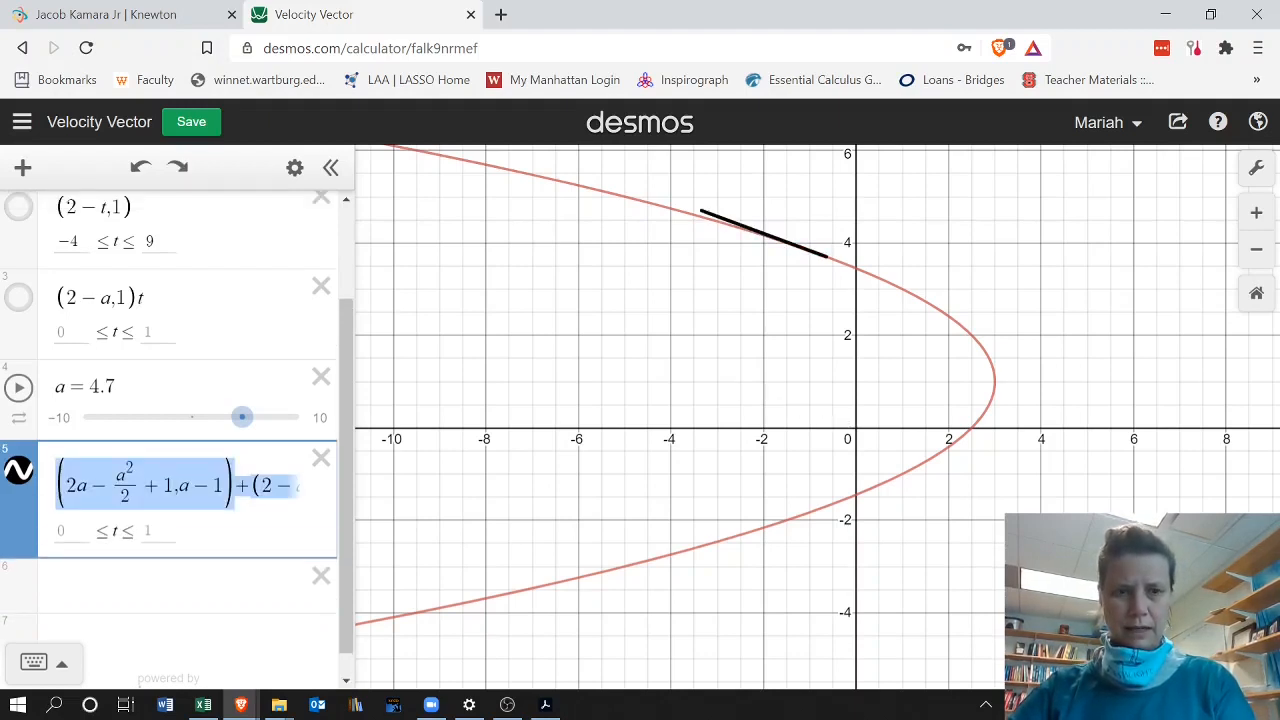
left_click(128, 634)
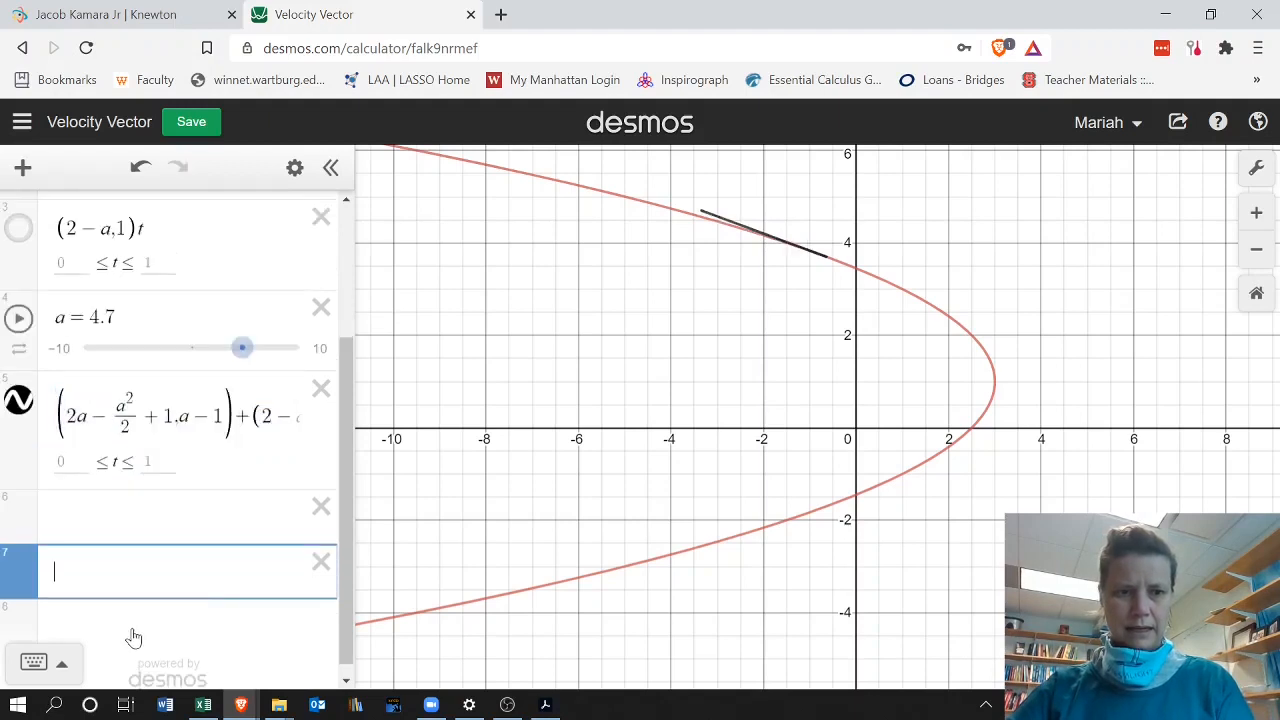
type("(2a−a^2/2+1,a−1)+(2−a,1)t")
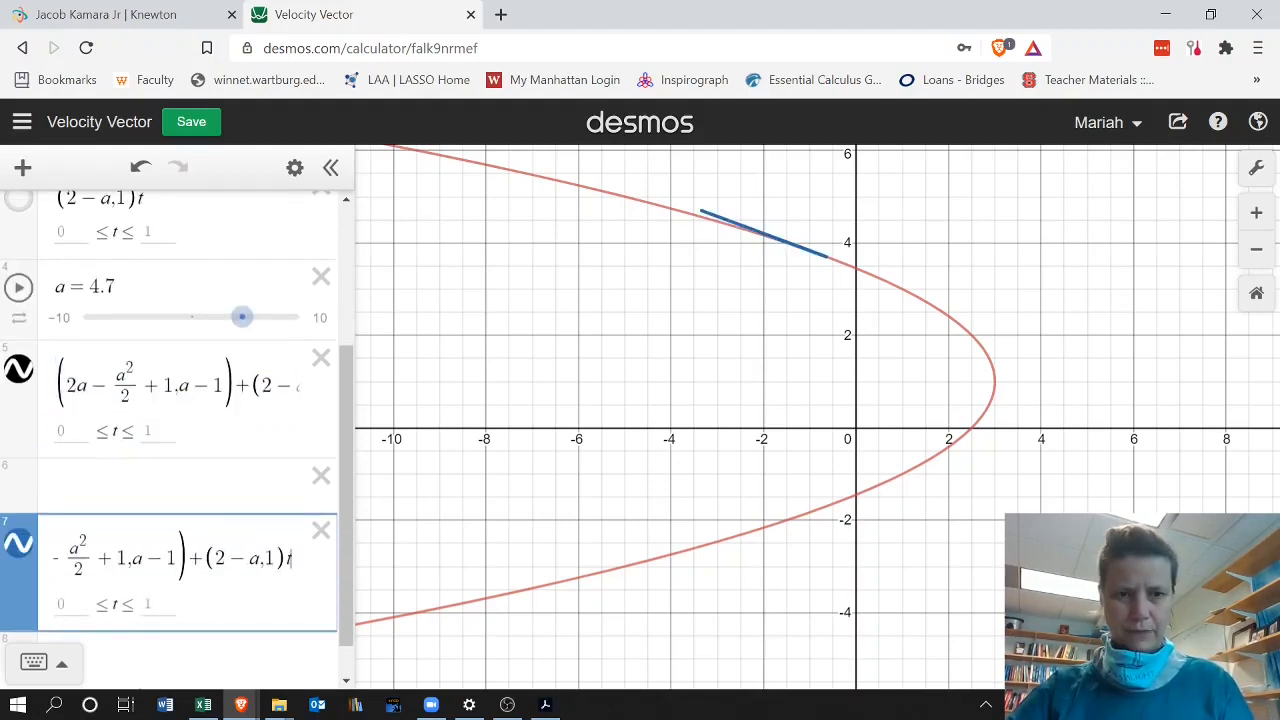
Replace the vector (2 − a, 1) multiplied by t with (−1, 0) in the seventh expression
left_click_drag(215, 559, 265, 559)
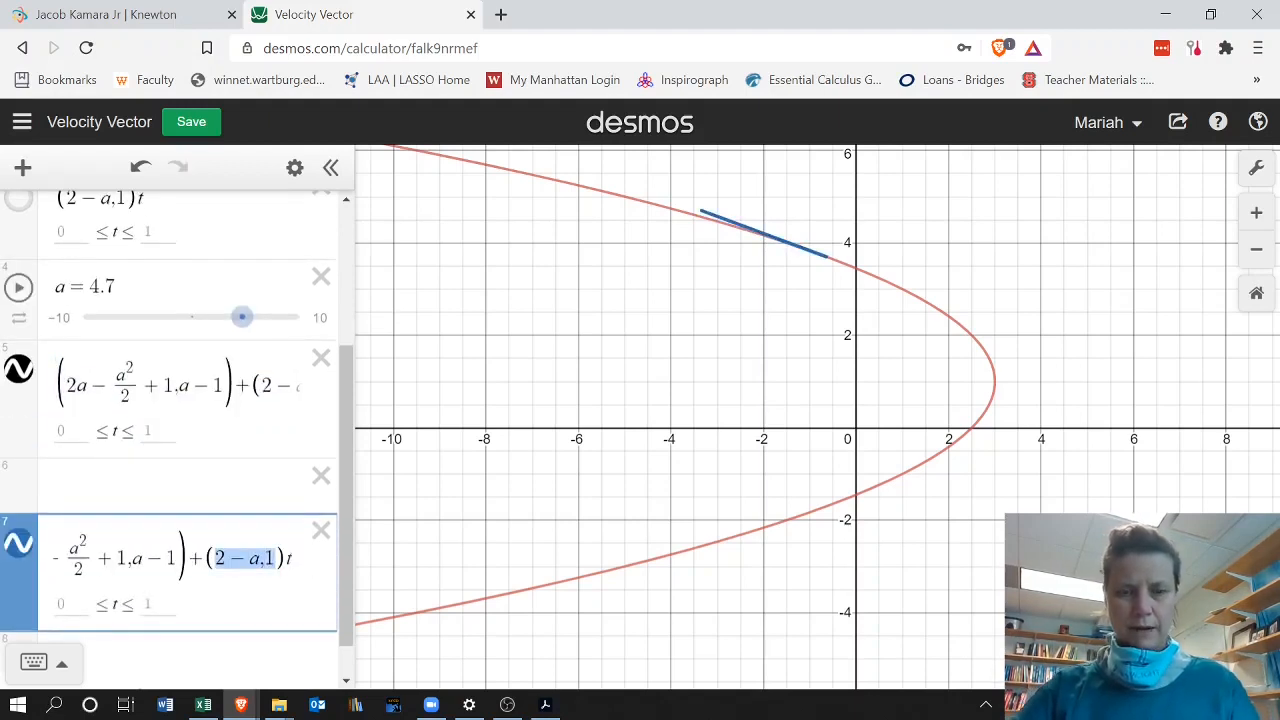
type("-1,")
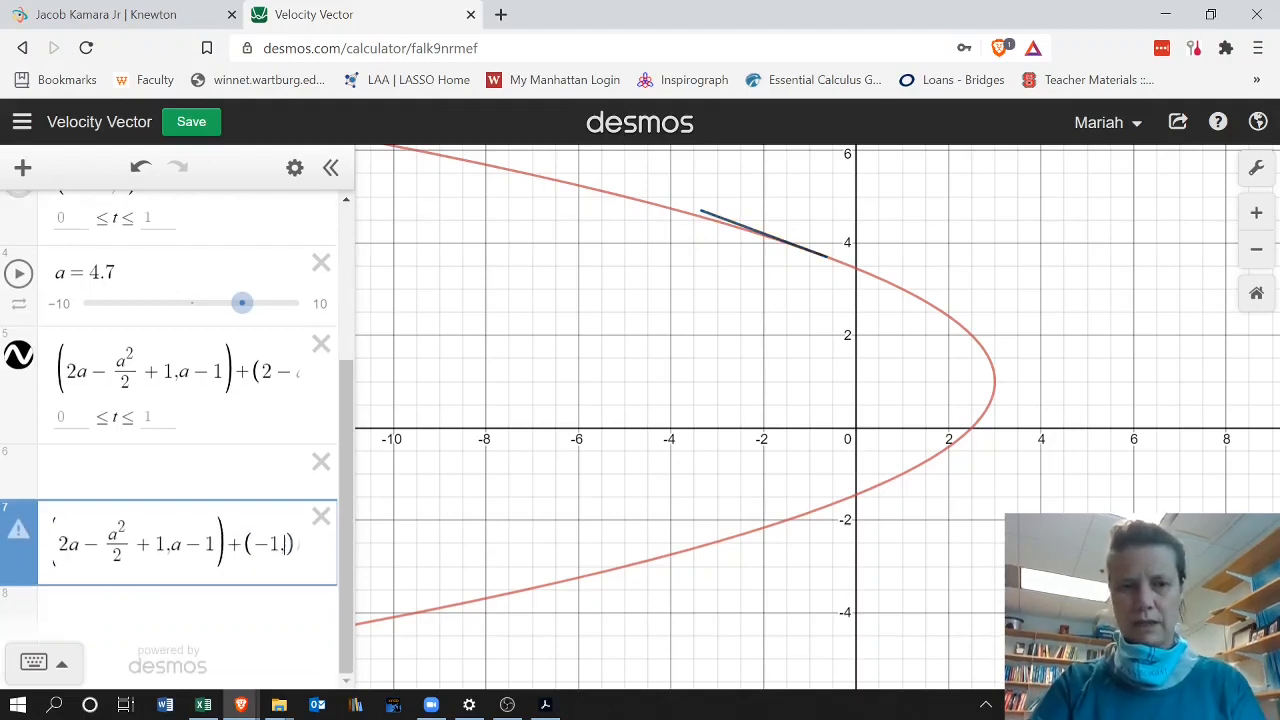
type("0")
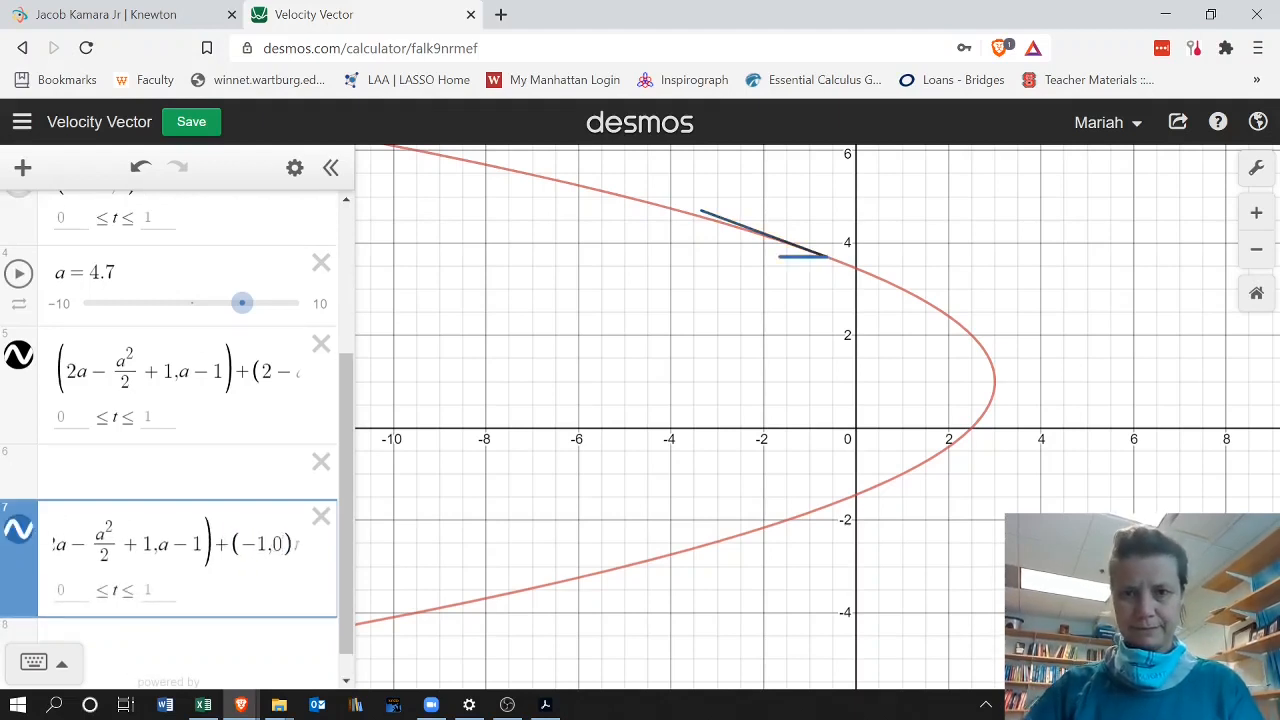